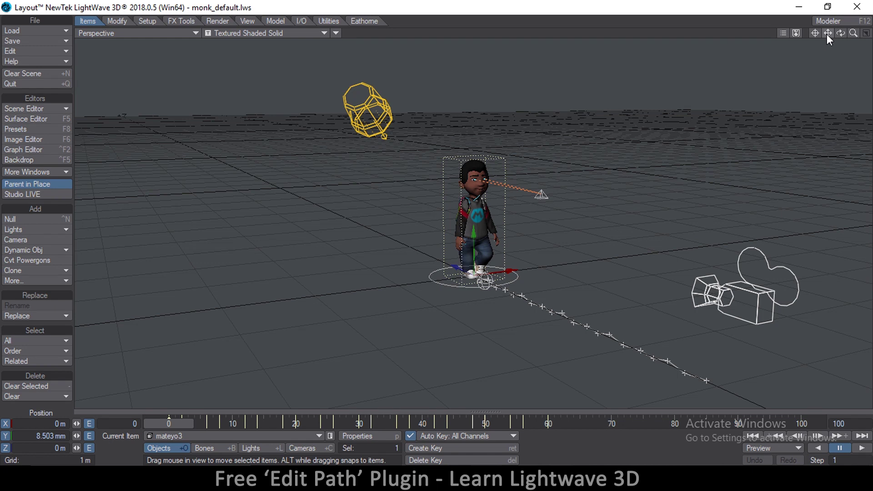
# - Add the EditPath.lsc plugin file from the Lightwave Assets folder
pyautogui.moveTo(828, 33); pyautogui.dragTo(803, 44)
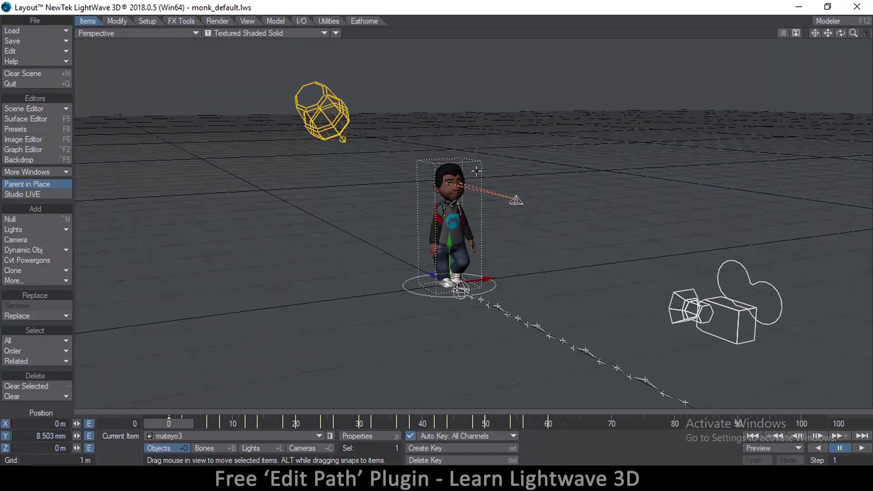
pyautogui.keyDown('alt'); pyautogui.moveTo(453, 218); pyautogui.dragTo(300, 316); pyautogui.keyUp('alt')
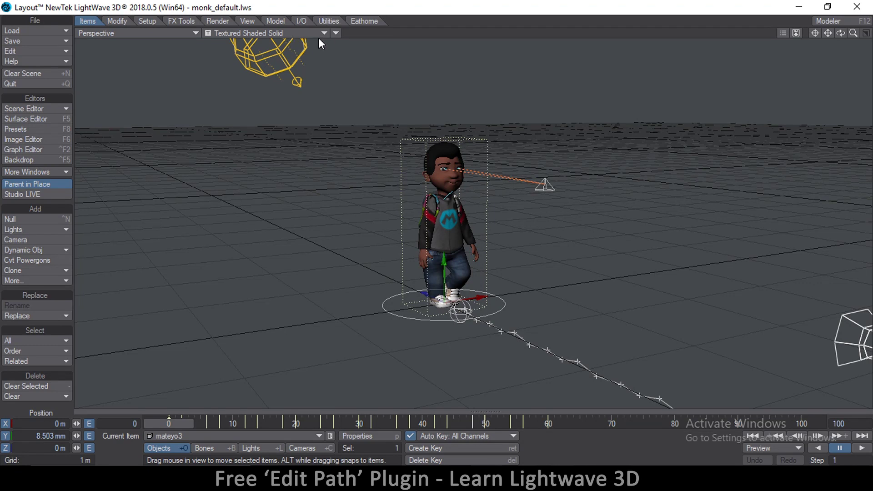
pyautogui.click(326, 21)
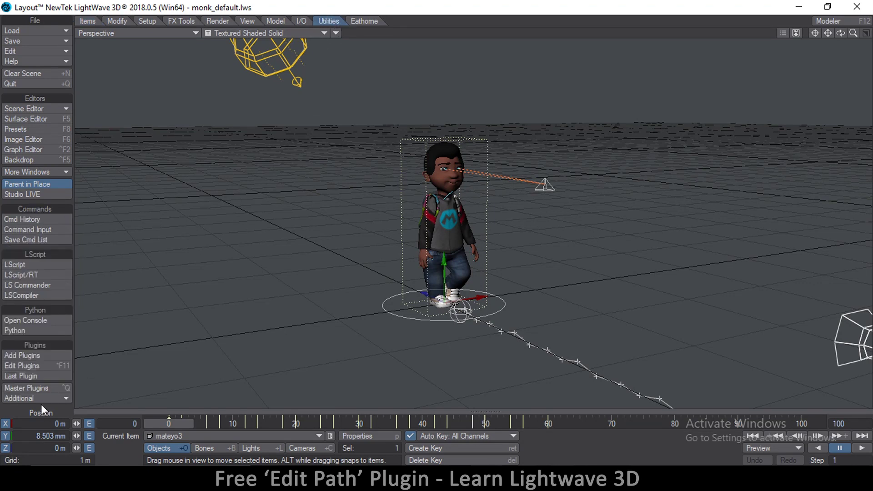
pyautogui.click(23, 356)
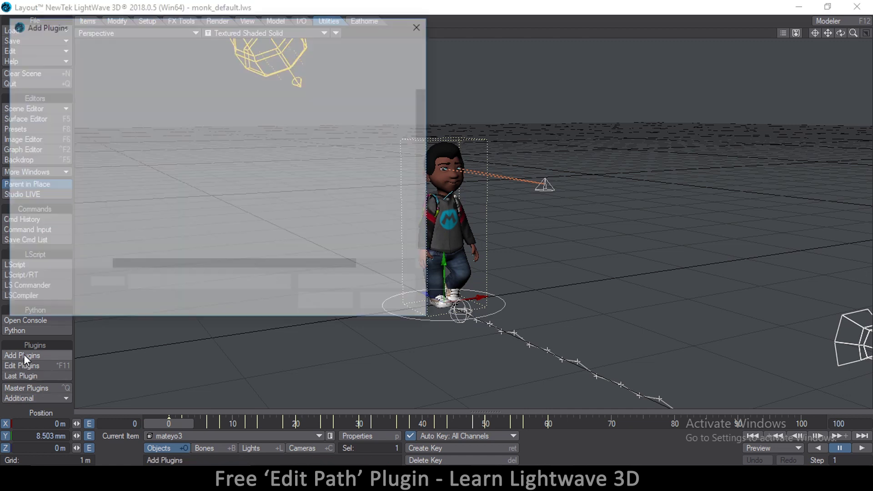
pyautogui.moveTo(422, 94); pyautogui.dragTo(425, 175)
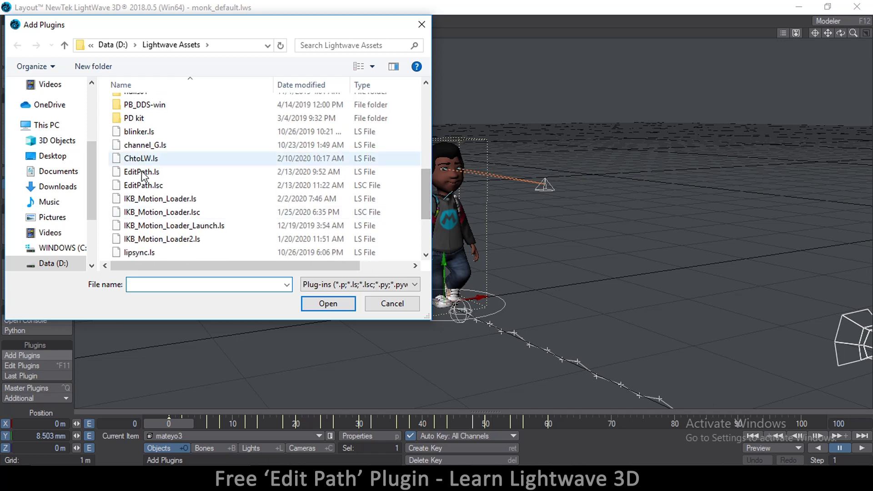
pyautogui.doubleClick(143, 185)
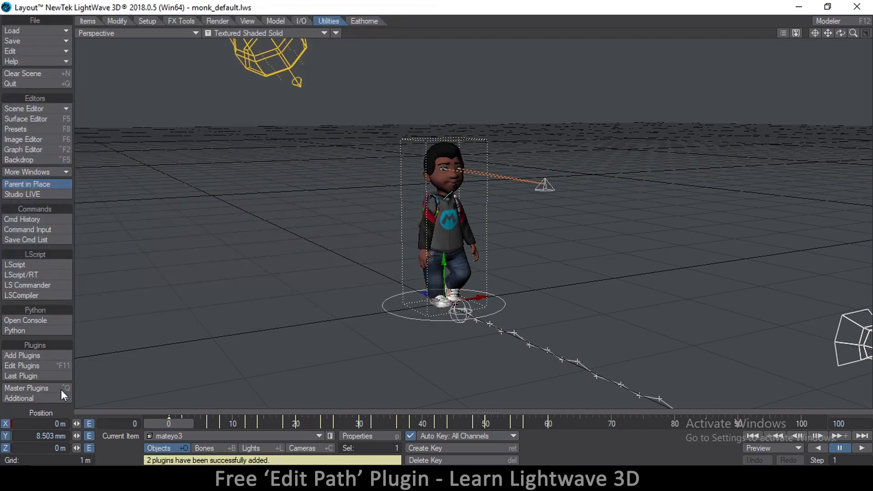
# - Remove the IKB Motion Loader v3 entry from the master plugins list
pyautogui.click(35, 390)
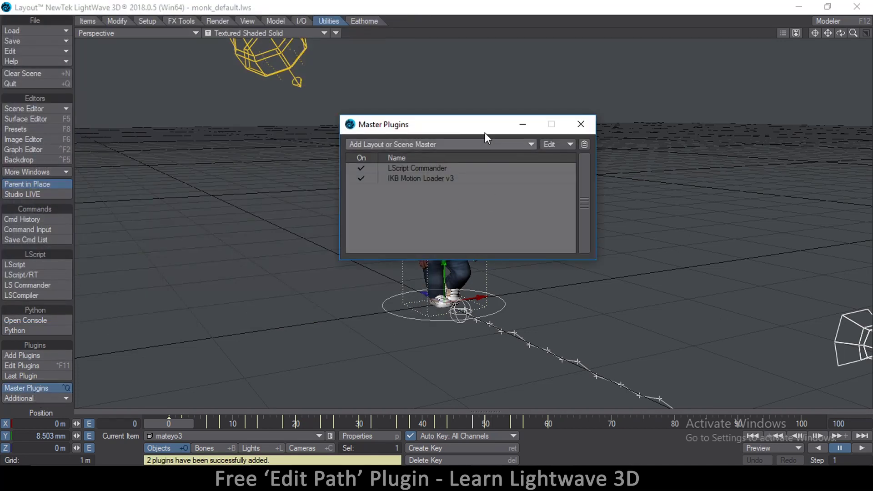
pyautogui.moveTo(485, 132); pyautogui.dragTo(656, 112)
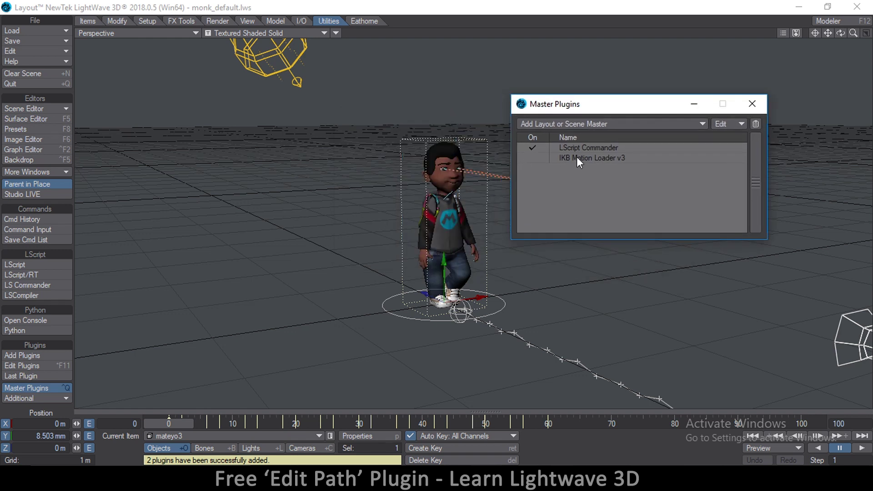
pyautogui.click(578, 158)
pyautogui.rightClick(578, 158)
pyautogui.click(576, 216)
# - Add Edit Path as a master plugin, open its interface, and leave only that window beside the character
pyautogui.click(621, 121)
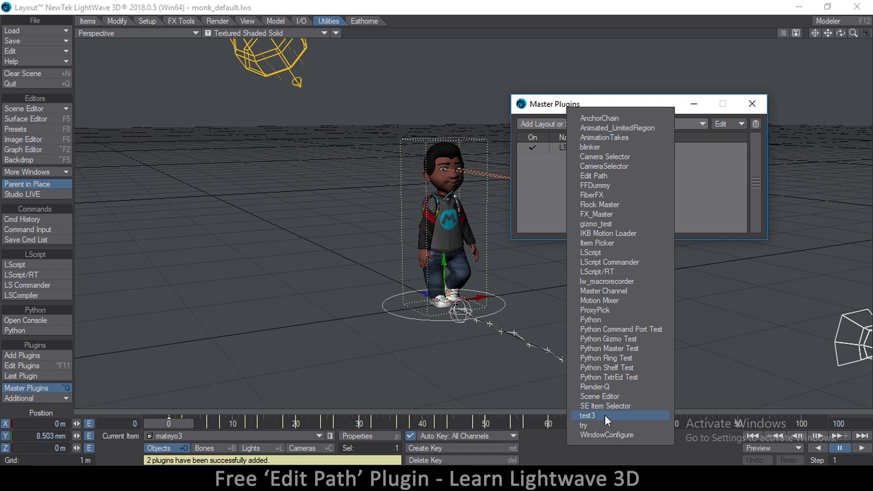
pyautogui.click(606, 175)
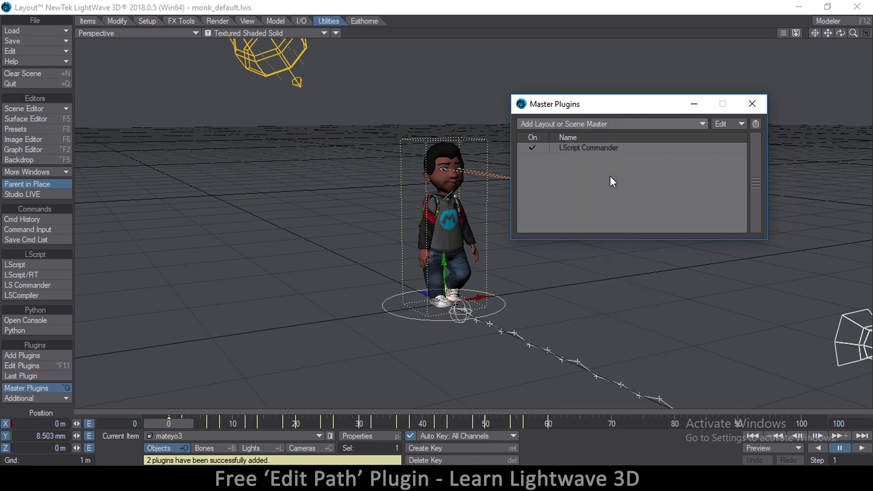
pyautogui.doubleClick(600, 157)
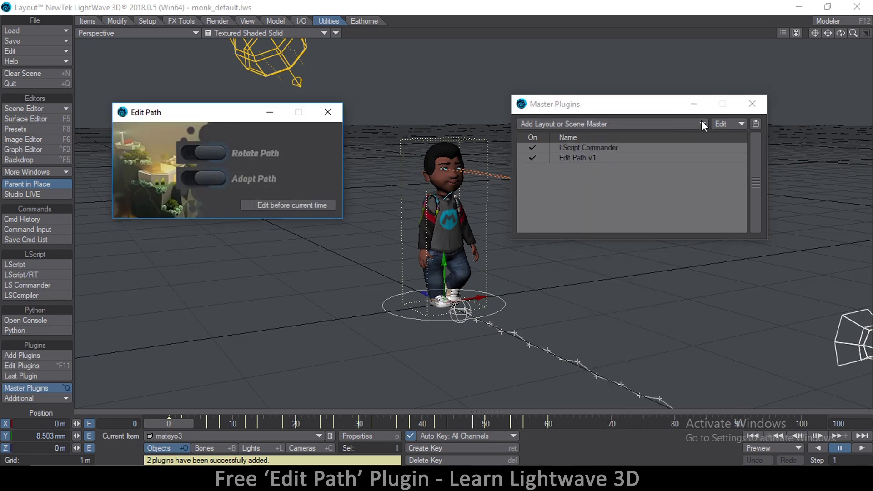
pyautogui.click(753, 104)
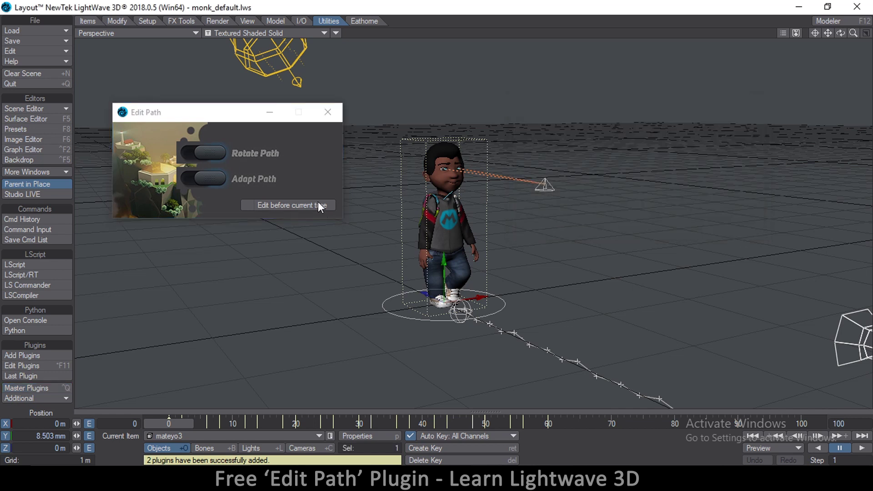
pyautogui.moveTo(216, 104); pyautogui.dragTo(211, 152)
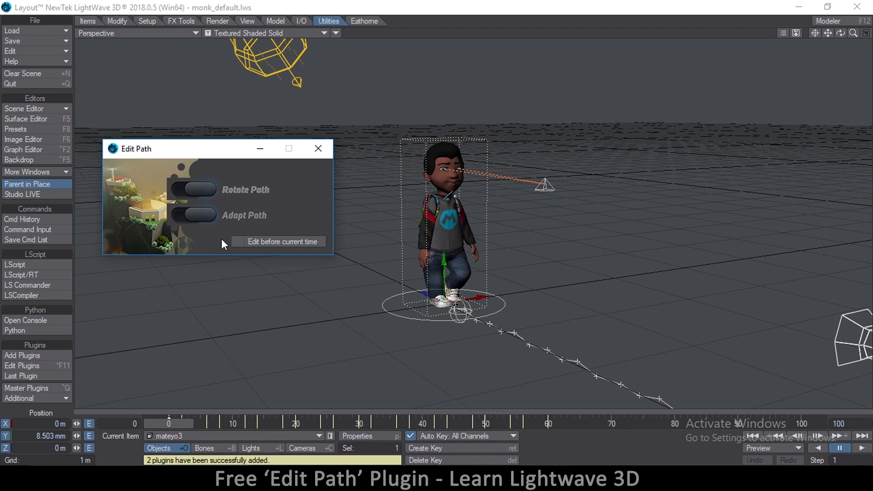
# - Toggle the Rotate Path and Adapt Path options on and back off
pyautogui.click(205, 191)
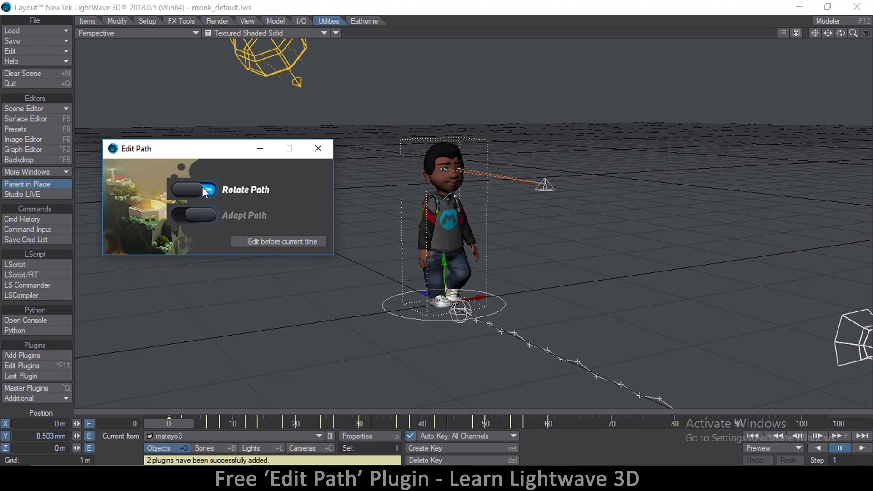
pyautogui.click(204, 191)
pyautogui.click(206, 214)
pyautogui.click(206, 214)
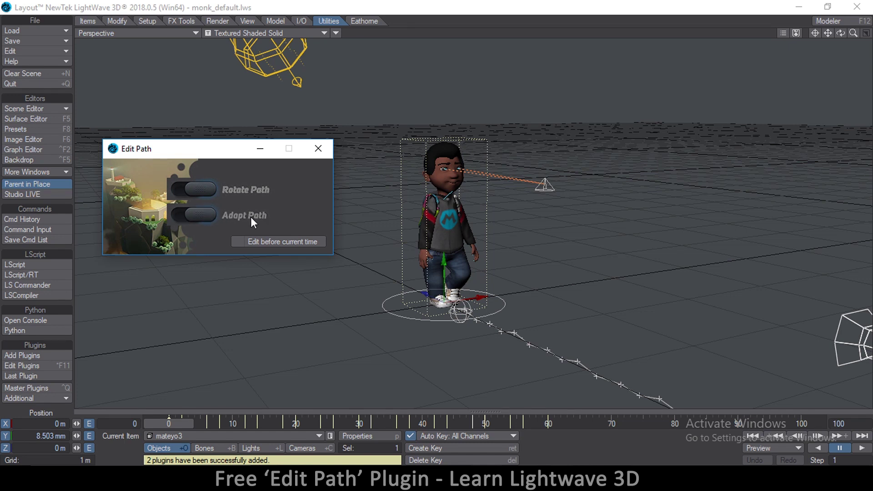
pyautogui.click(237, 242)
# - Enable Rotate Path and rotate the mateyo3 character's heading at frame 28 to bend the rest of its walk path
pyautogui.keyDown('ctrl'); pyautogui.keyDown('alt'); pyautogui.moveTo(499, 297); pyautogui.dragTo(409, 298); pyautogui.keyUp('alt'); pyautogui.keyUp('ctrl')
pyautogui.moveTo(168, 419); pyautogui.dragTo(346, 421)
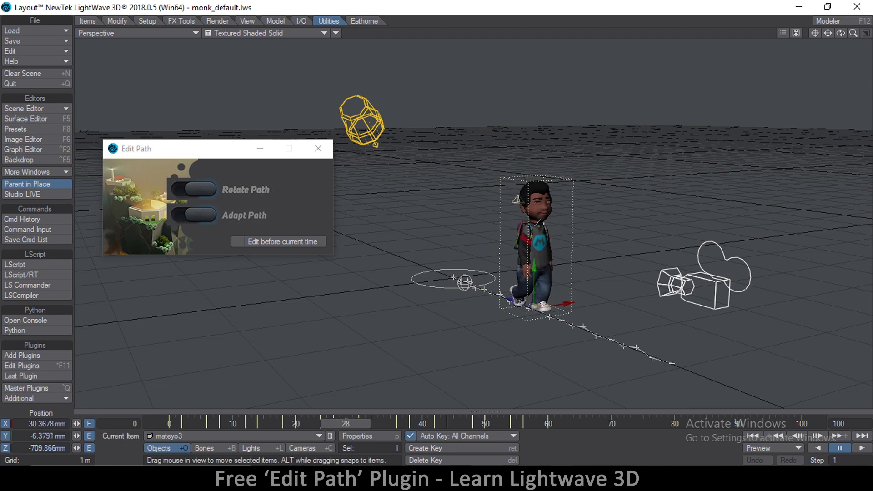
pyautogui.click(200, 190)
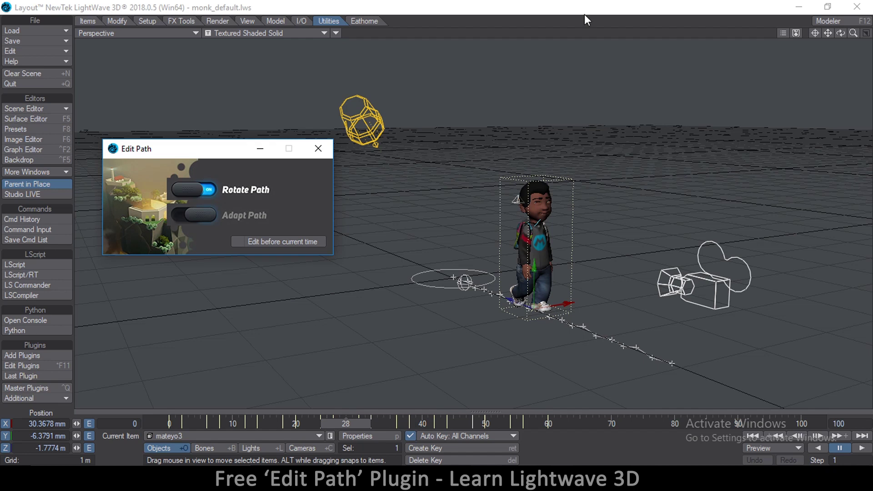
pyautogui.click(546, 6)
pyautogui.press('y')
pyautogui.keyDown('ctrl'); pyautogui.keyDown('alt'); pyautogui.moveTo(559, 329); pyautogui.dragTo(667, 339); pyautogui.keyUp('alt'); pyautogui.keyUp('ctrl')
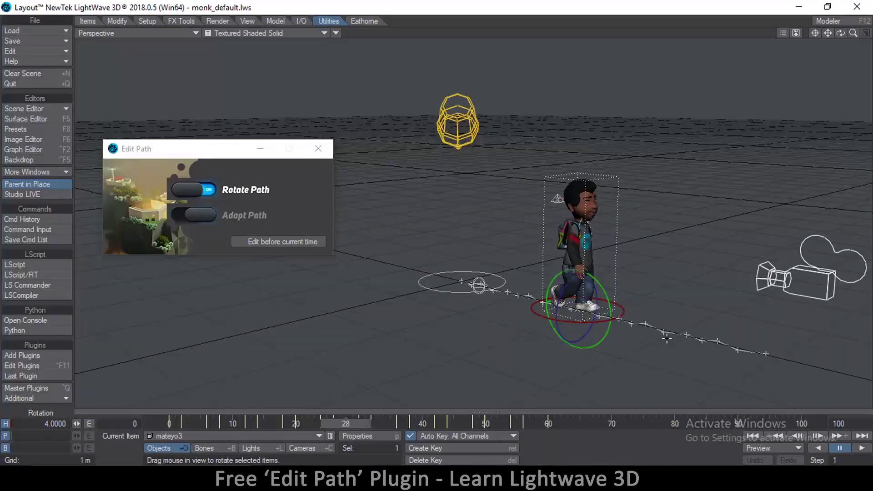
pyautogui.keyDown('alt'); pyautogui.moveTo(553, 318); pyautogui.dragTo(565, 360); pyautogui.keyUp('alt')
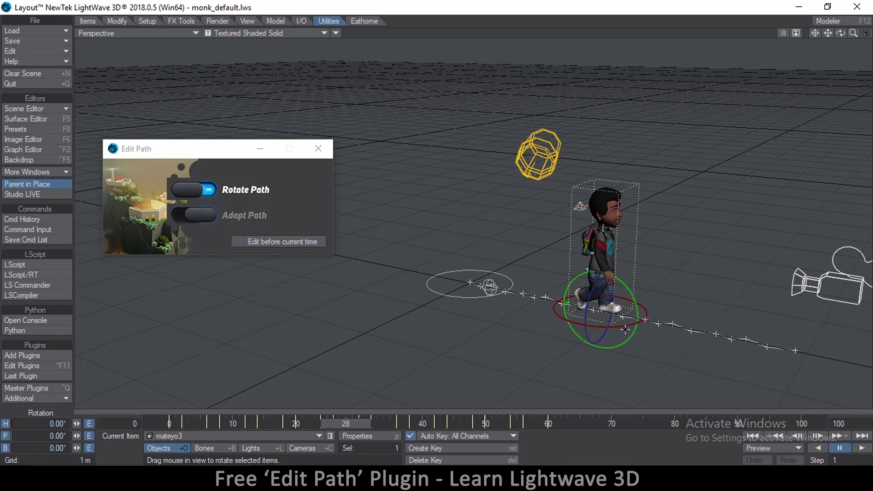
pyautogui.moveTo(545, 296); pyautogui.dragTo(522, 315)
# - Rotate the character's heading to about -38.9° at frame 12 and about -120.1° at frame 44
pyautogui.moveTo(346, 424); pyautogui.dragTo(245, 423)
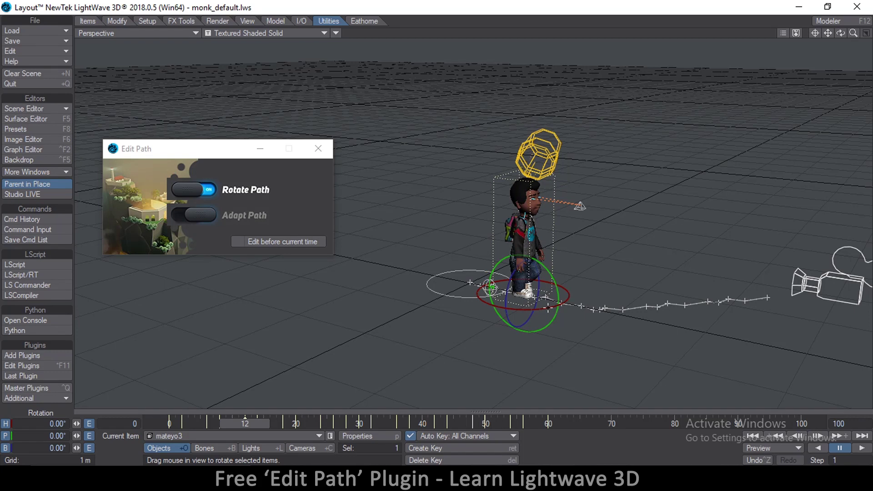
pyautogui.moveTo(549, 307); pyautogui.dragTo(536, 312)
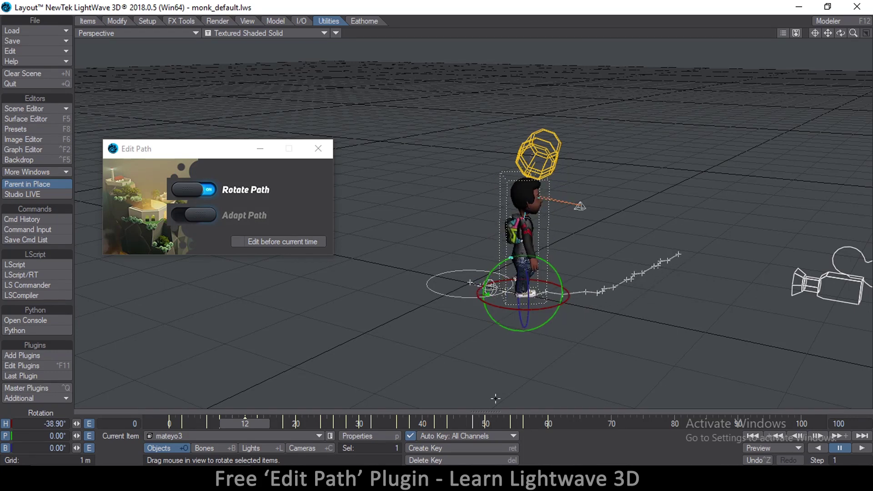
pyautogui.click(446, 423)
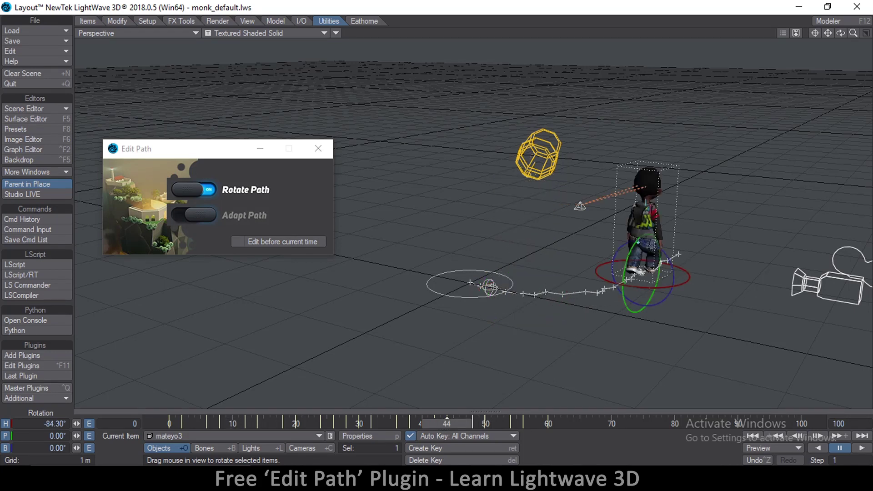
pyautogui.moveTo(643, 288); pyautogui.dragTo(746, 288)
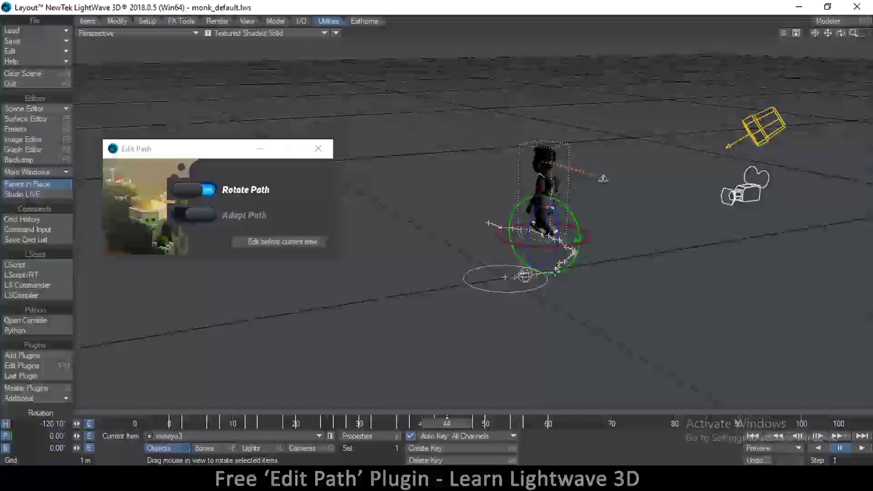
# - Scrub the animation through to frame 58 and back to frame 0 to review the bent walk path
pyautogui.click(163, 426)
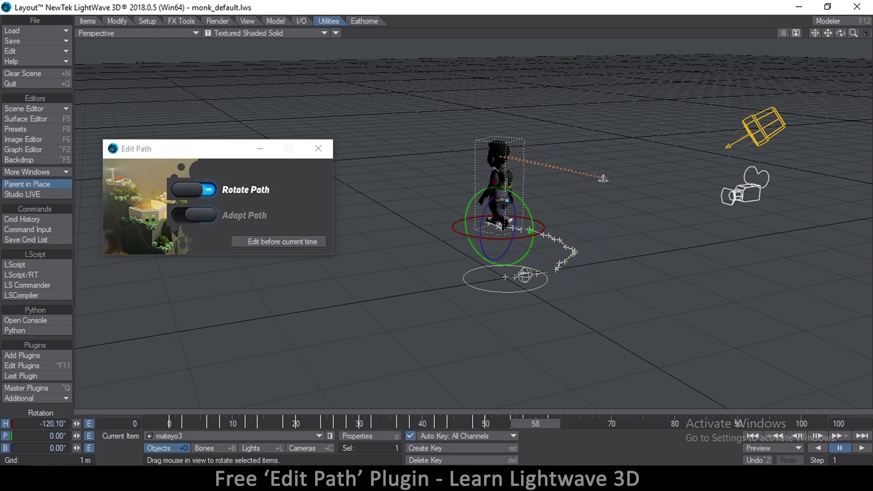
pyautogui.moveTo(535, 424); pyautogui.dragTo(169, 424)
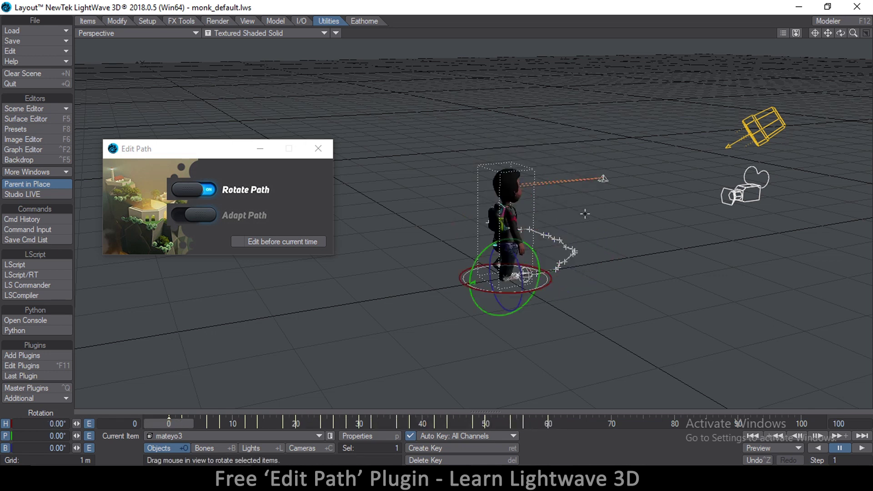
pyautogui.keyDown('alt'); pyautogui.moveTo(585, 213); pyautogui.dragTo(469, 184); pyautogui.keyUp('alt')
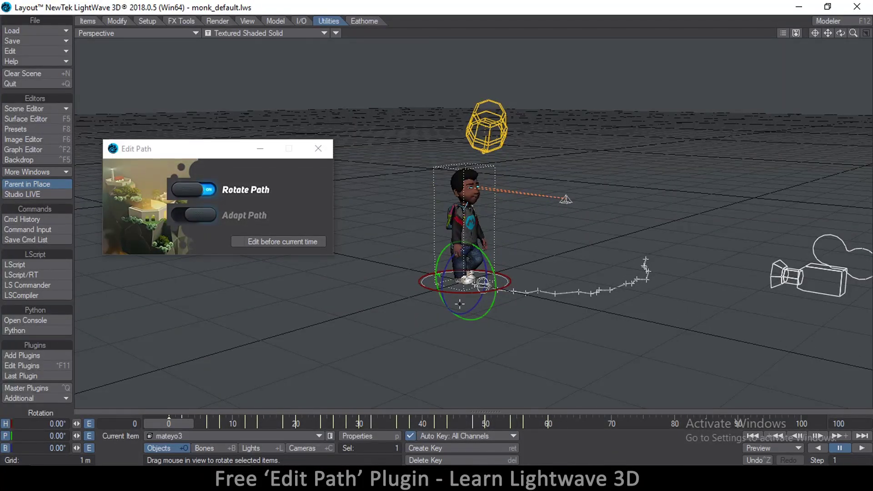
# - Try rotating the character's heading to about -140.2° at frame 26 with Edit before current time enabled, and undo the rotation
pyautogui.click(236, 243)
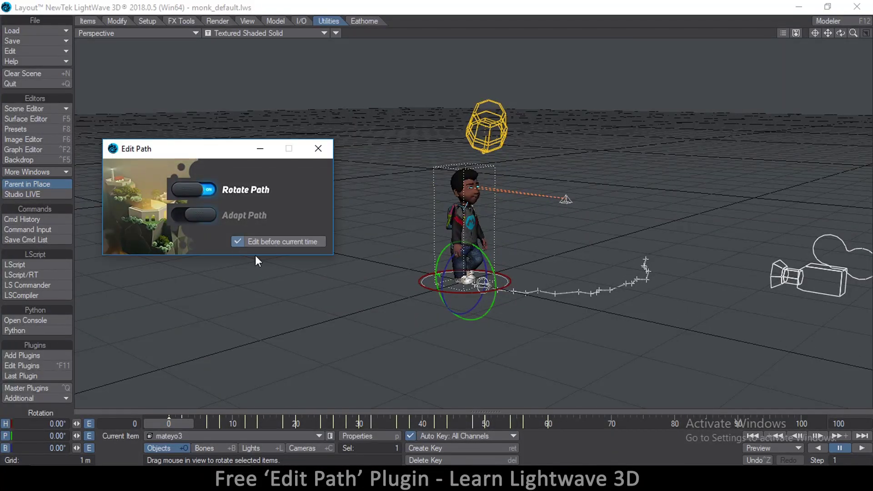
pyautogui.click(335, 424)
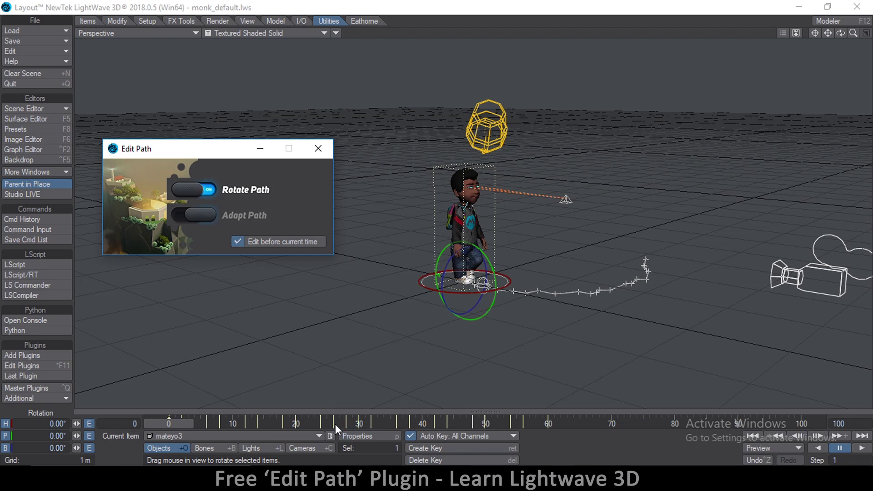
pyautogui.keyDown('alt'); pyautogui.moveTo(650, 305); pyautogui.dragTo(605, 335); pyautogui.keyUp('alt')
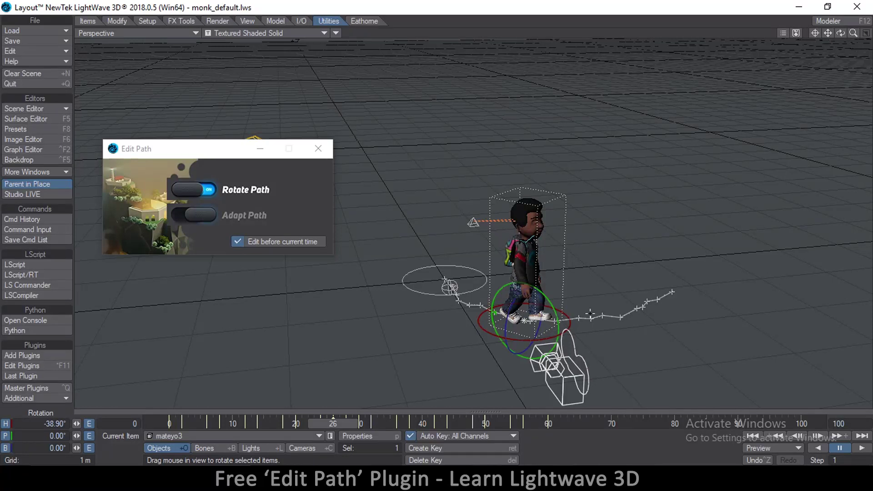
pyautogui.keyDown('alt'); pyautogui.moveTo(551, 330); pyautogui.dragTo(559, 304); pyautogui.keyUp('alt')
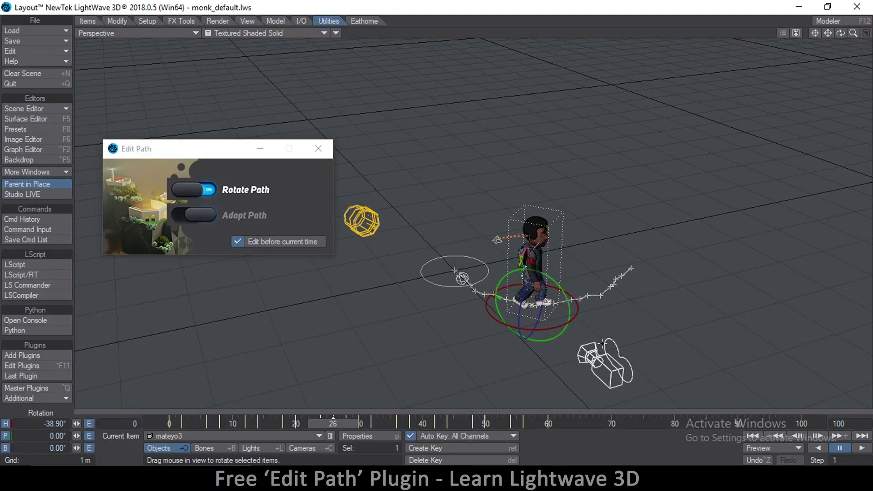
pyautogui.keyDown('ctrl'); pyautogui.keyDown('alt'); pyautogui.moveTo(602, 344); pyautogui.dragTo(804, 45); pyautogui.keyUp('alt'); pyautogui.keyUp('ctrl')
pyautogui.click(816, 33)
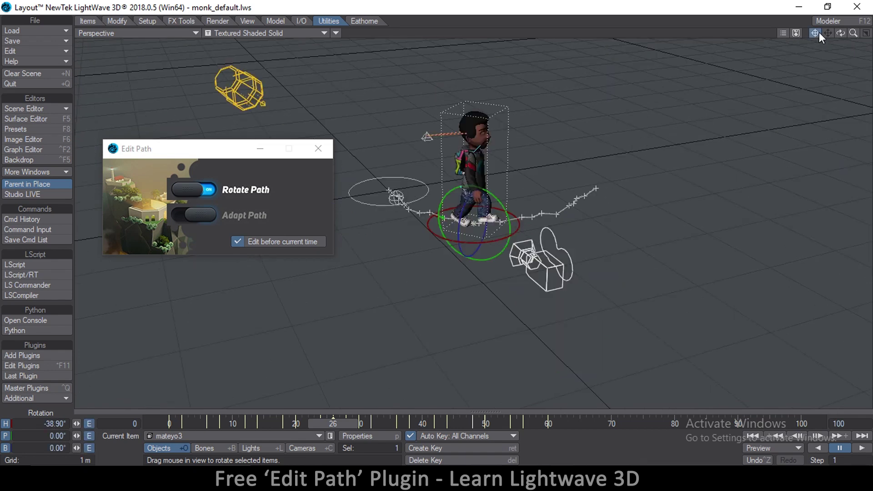
pyautogui.keyDown('ctrl'); pyautogui.keyDown('alt'); pyautogui.moveTo(454, 117); pyautogui.dragTo(482, 107); pyautogui.keyUp('alt'); pyautogui.keyUp('ctrl')
pyautogui.moveTo(494, 246); pyautogui.dragTo(473, 243)
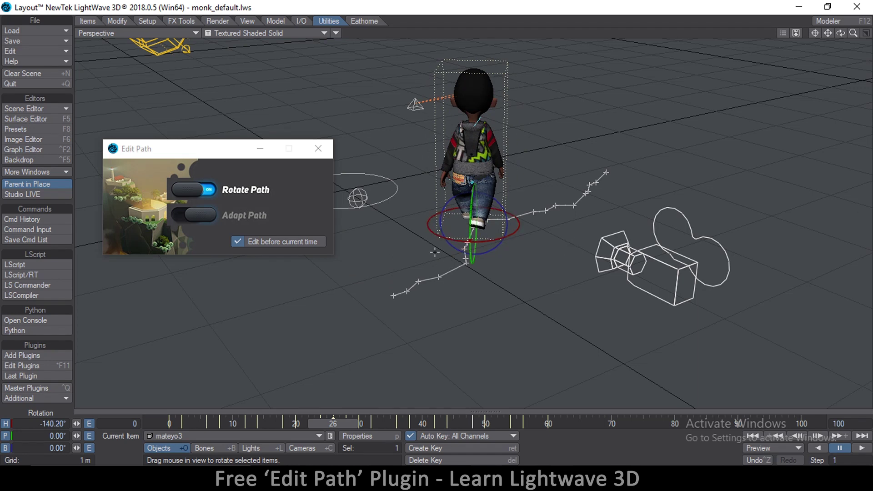
pyautogui.hotkey('ctrl', 'z')
pyautogui.keyDown('ctrl'); pyautogui.keyDown('alt'); pyautogui.moveTo(569, 196); pyautogui.dragTo(409, 182); pyautogui.keyUp('alt'); pyautogui.keyUp('ctrl')
# - Switch the Edit Path mode from Rotate Path to Adapt Path and disable Edit before current time
pyautogui.click(229, 155)
pyautogui.moveTo(230, 157); pyautogui.dragTo(236, 225)
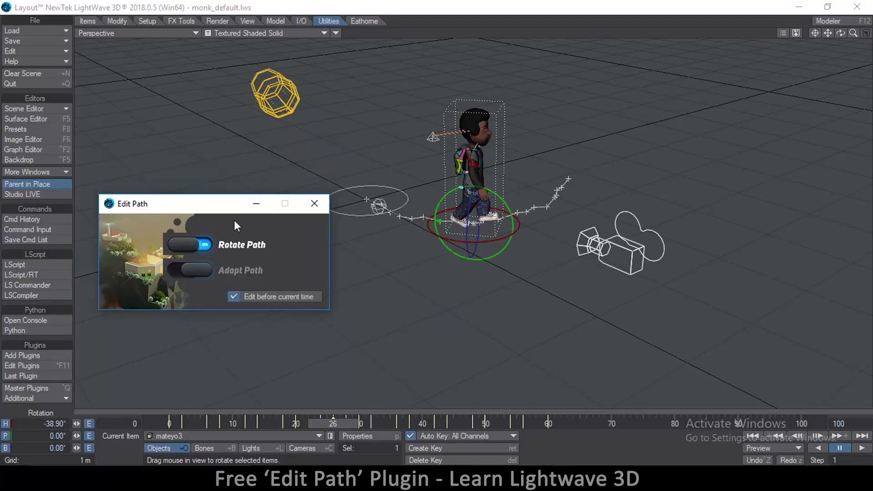
pyautogui.click(189, 246)
pyautogui.click(198, 270)
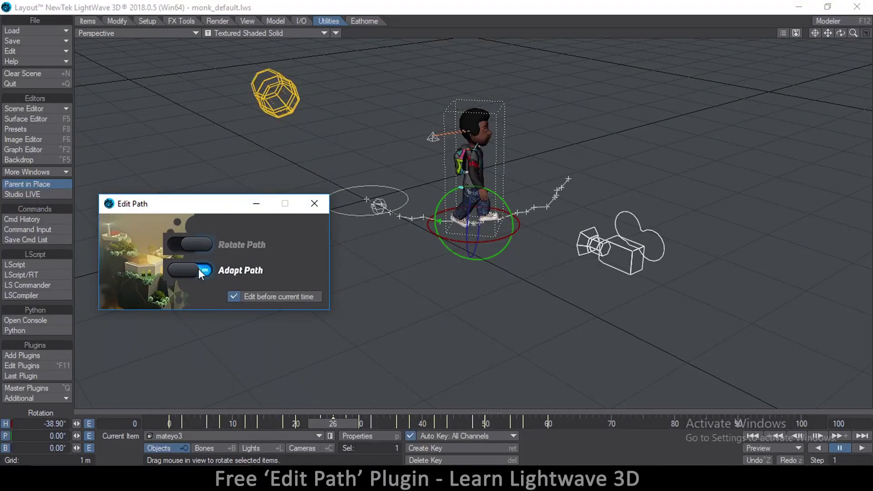
pyautogui.click(233, 297)
pyautogui.keyDown('alt'); pyautogui.moveTo(255, 349); pyautogui.dragTo(273, 349); pyautogui.keyUp('alt')
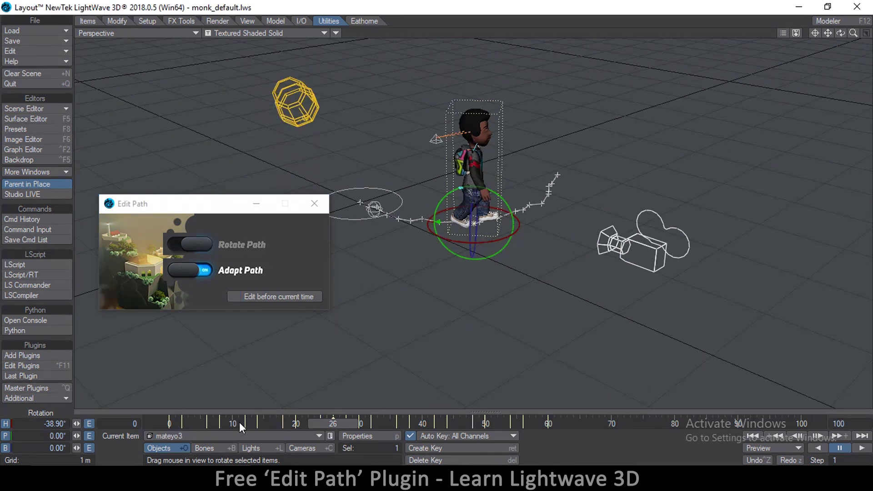
# - Try moving the character at frame 26 with Adapt Path active, and undo the move
pyautogui.keyDown('alt'); pyautogui.moveTo(392, 261); pyautogui.dragTo(557, 230); pyautogui.keyUp('alt')
pyautogui.press('t')
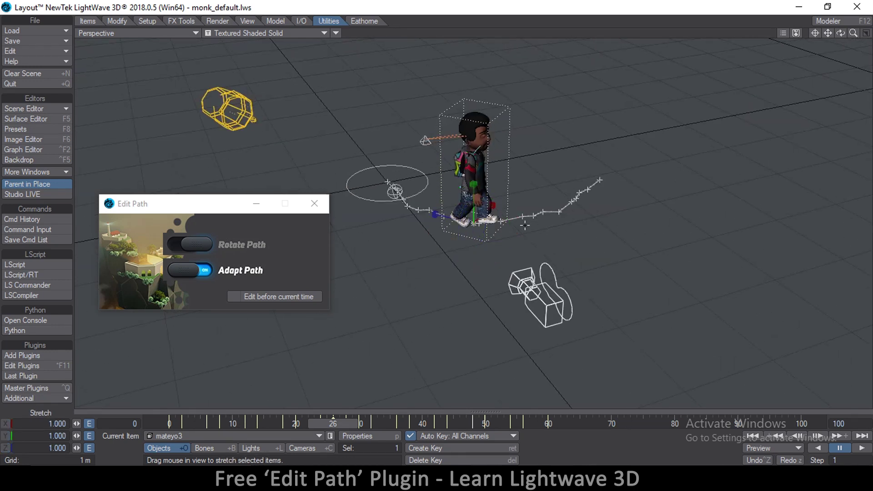
pyautogui.keyDown('alt'); pyautogui.moveTo(506, 195); pyautogui.dragTo(504, 246); pyautogui.keyUp('alt')
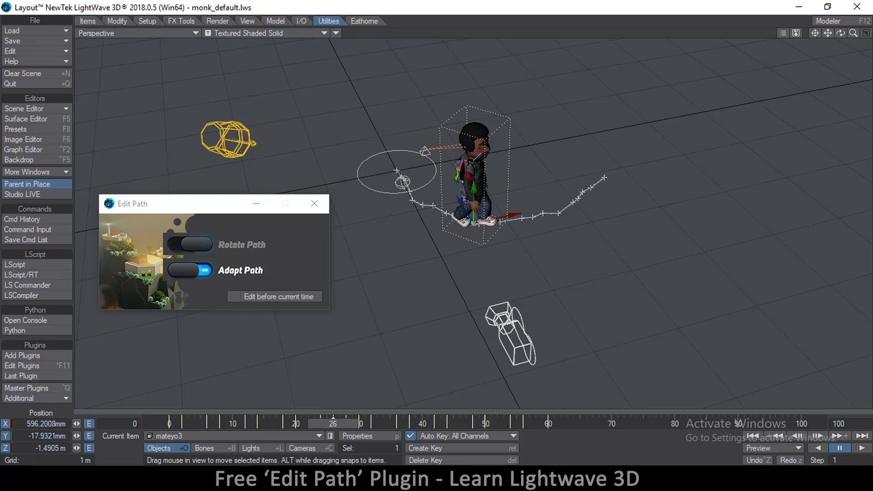
pyautogui.moveTo(511, 215); pyautogui.dragTo(352, 250)
pyautogui.hotkey('ctrl', 'z')
# - Relocate the character and its whole path at frame 0 to about X 1.385 m and Z 1.759 m
pyautogui.moveTo(315, 422); pyautogui.dragTo(150, 423)
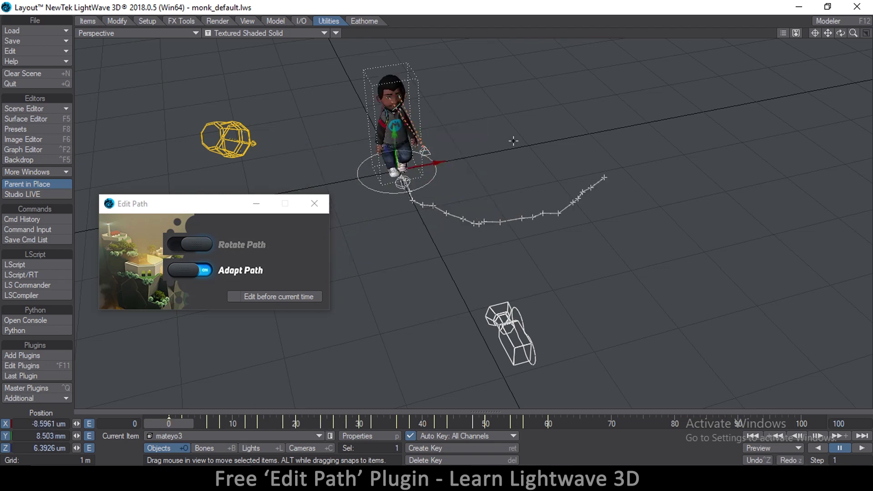
pyautogui.moveTo(438, 162); pyautogui.dragTo(568, 138)
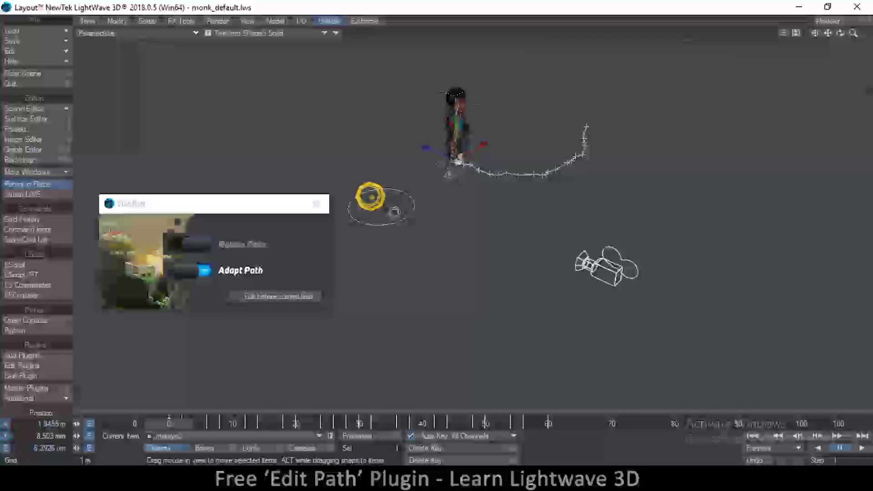
pyautogui.moveTo(414, 148); pyautogui.dragTo(398, 119)
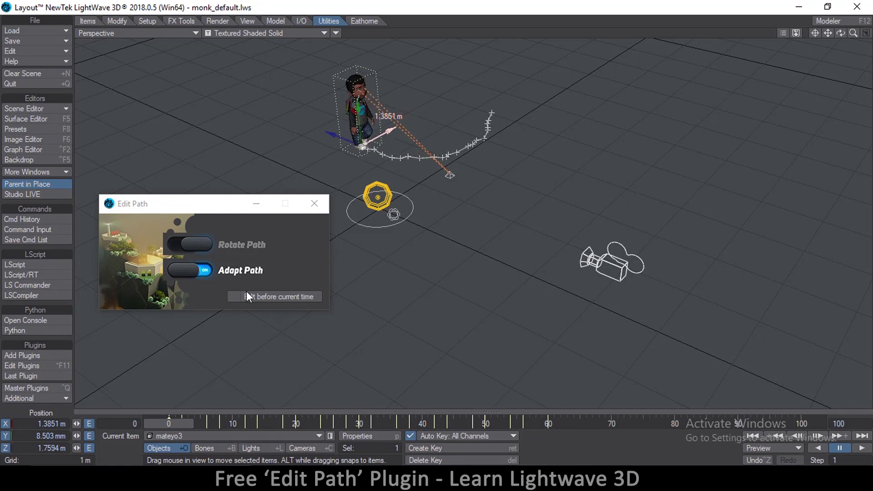
# - Activate Rotate Path and rotate the character's heading to about 65.3° at frame 0 so the whole path turns
pyautogui.click(194, 269)
pyautogui.click(190, 244)
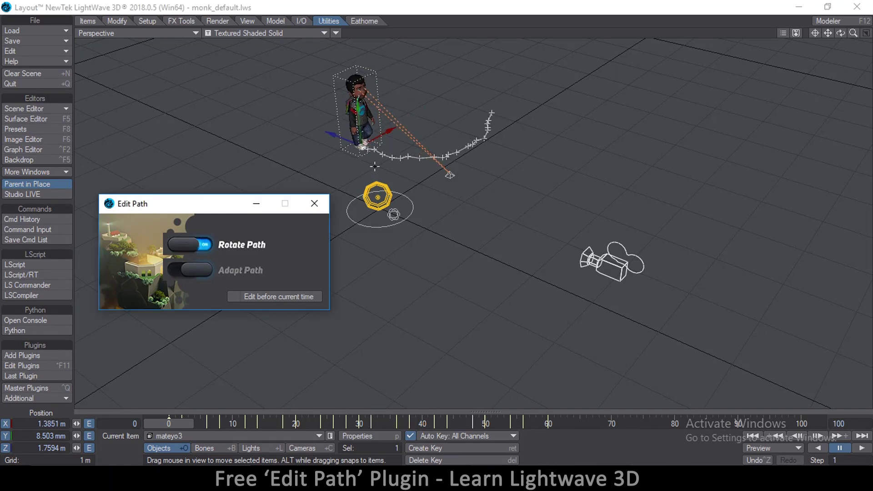
pyautogui.click(397, 139)
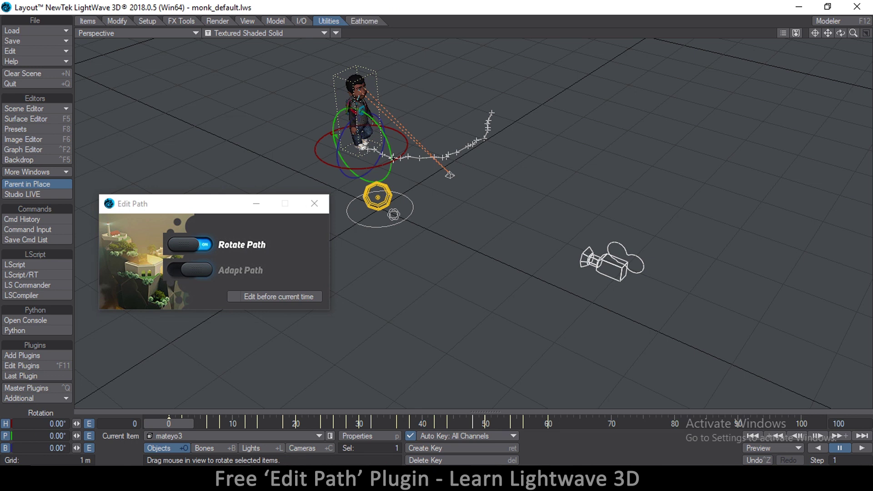
pyautogui.moveTo(406, 150)
pyautogui.mouseDown()
pyautogui.moveTo(398, 159)
pyautogui.moveTo(406, 150)
pyautogui.mouseUp()
pyautogui.moveTo(841, 33); pyautogui.dragTo(866, 35)
pyautogui.moveTo(696, 114)
pyautogui.keyDown('alt'); pyautogui.keyDown('shift'); pyautogui.mouseDown()
pyautogui.moveTo(746, 119)
pyautogui.moveTo(705, 101)
pyautogui.mouseUp(); pyautogui.keyUp('shift'); pyautogui.keyUp('alt')
# - Switch the Edit Path mode from Rotate Path to Adapt Path, keeping the Rotate tool active
pyautogui.click(192, 273)
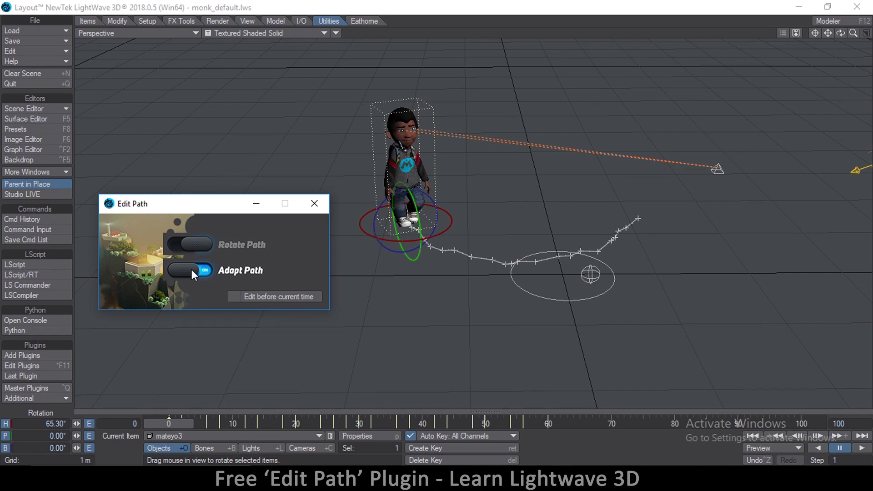
pyautogui.click(352, 5)
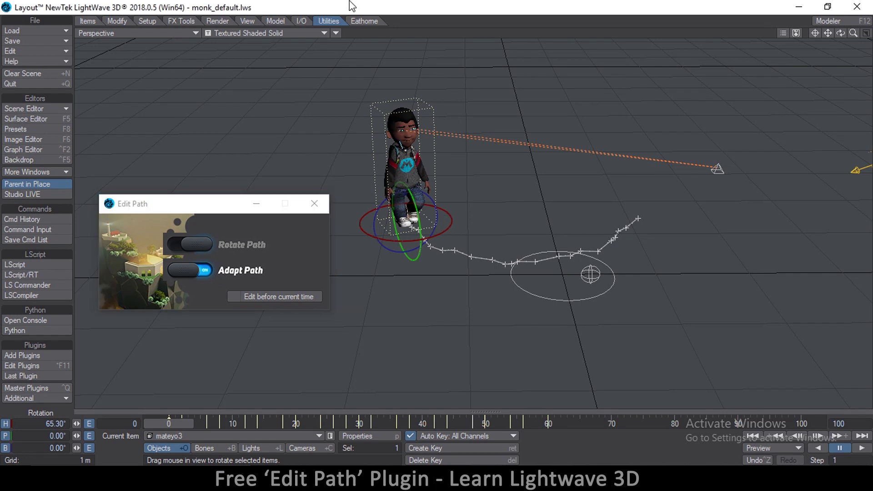
pyautogui.press('t')
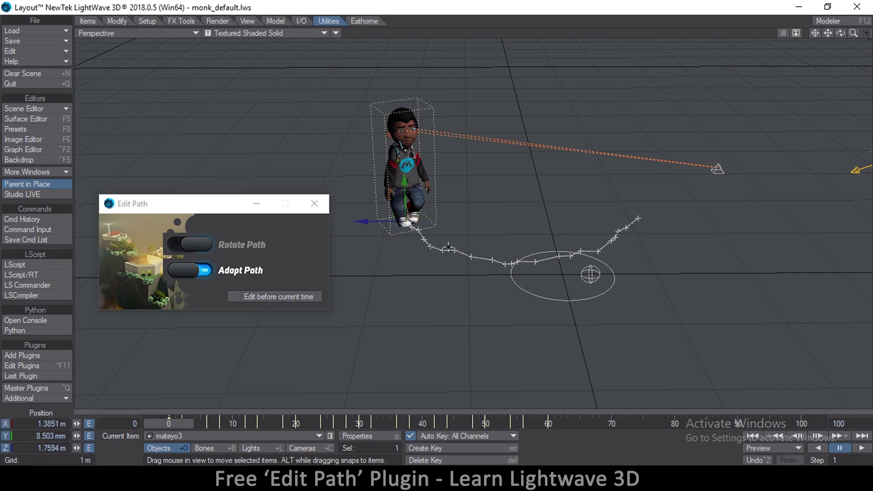
pyautogui.press('y')
# - Enable Headlight and Bone X-Ray for the perspective viewport
pyautogui.keyDown('alt'); pyautogui.moveTo(432, 142); pyautogui.dragTo(340, 24); pyautogui.keyUp('alt')
pyautogui.click(337, 34)
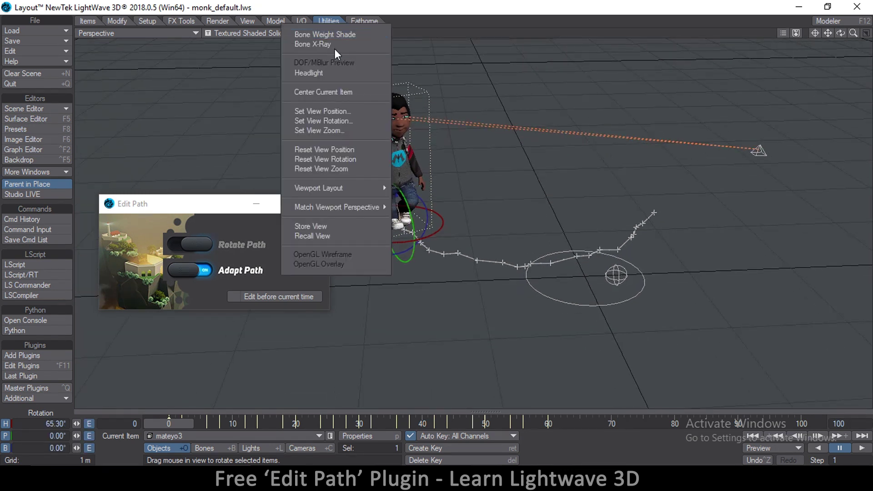
pyautogui.click(333, 74)
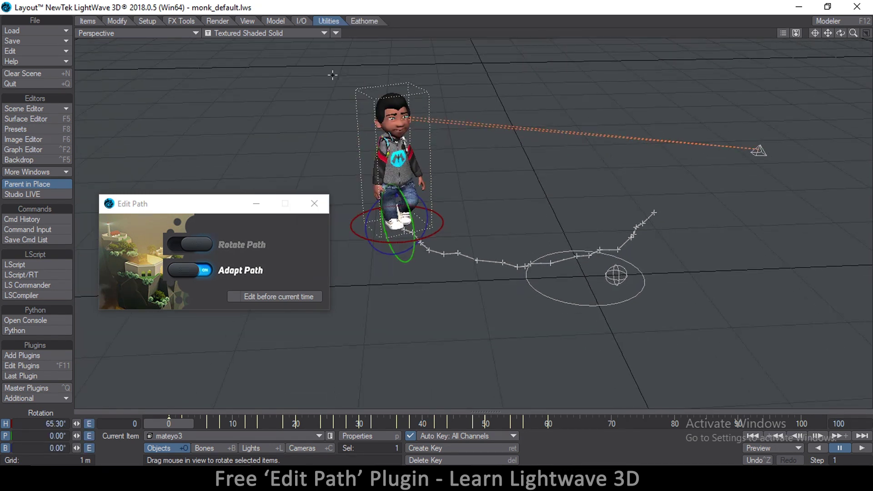
pyautogui.click(336, 32)
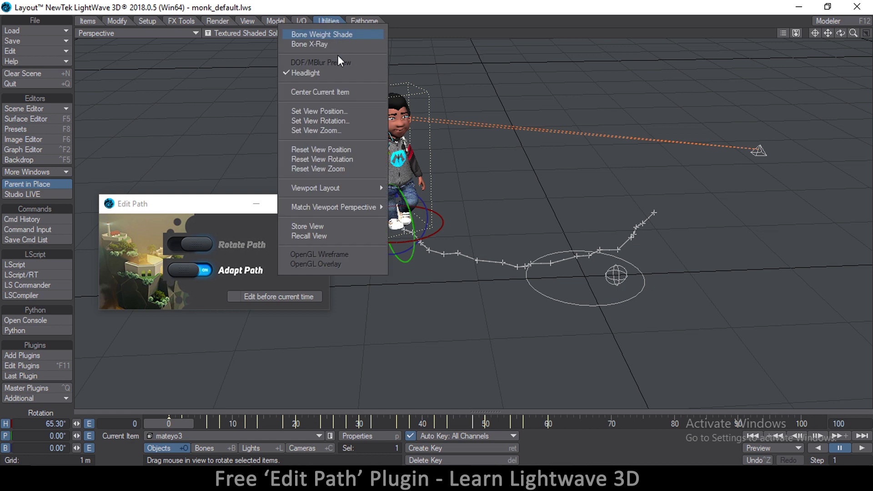
pyautogui.click(313, 44)
# - Bend the torso forward at frame 19 by rotating the Torsal3 bone's heading to about -8.3°
pyautogui.moveTo(828, 33); pyautogui.dragTo(812, 48)
pyautogui.keyDown('alt'); pyautogui.keyDown('shift'); pyautogui.moveTo(549, 266); pyautogui.dragTo(610, 275); pyautogui.keyUp('shift'); pyautogui.keyUp('alt')
pyautogui.keyDown('alt'); pyautogui.moveTo(488, 281); pyautogui.dragTo(450, 284); pyautogui.keyUp('alt')
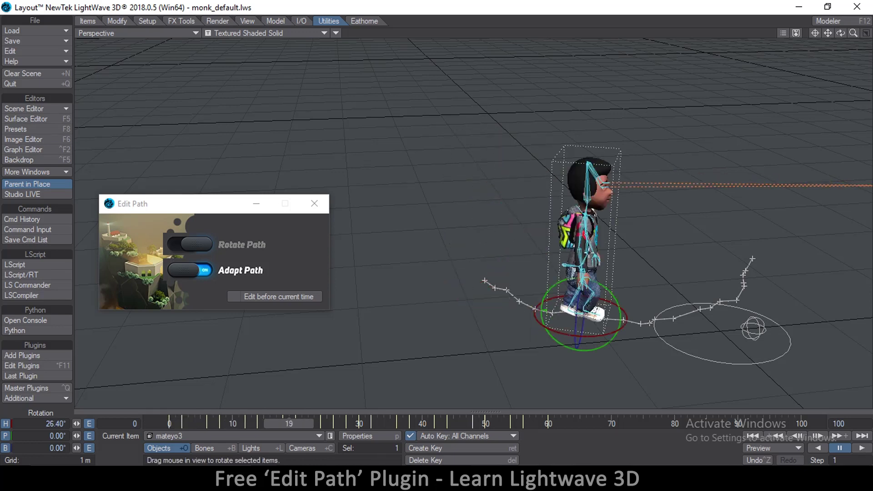
pyautogui.hotkey('shift', 'b')
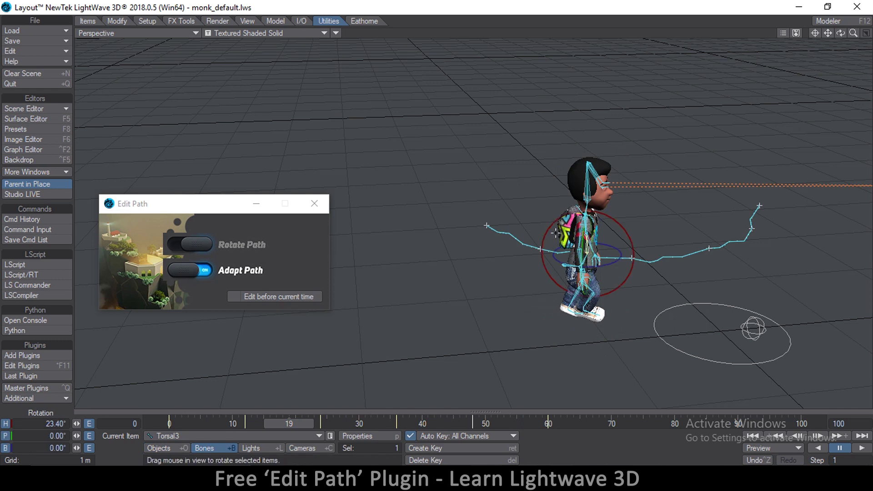
pyautogui.moveTo(542, 235); pyautogui.dragTo(511, 236)
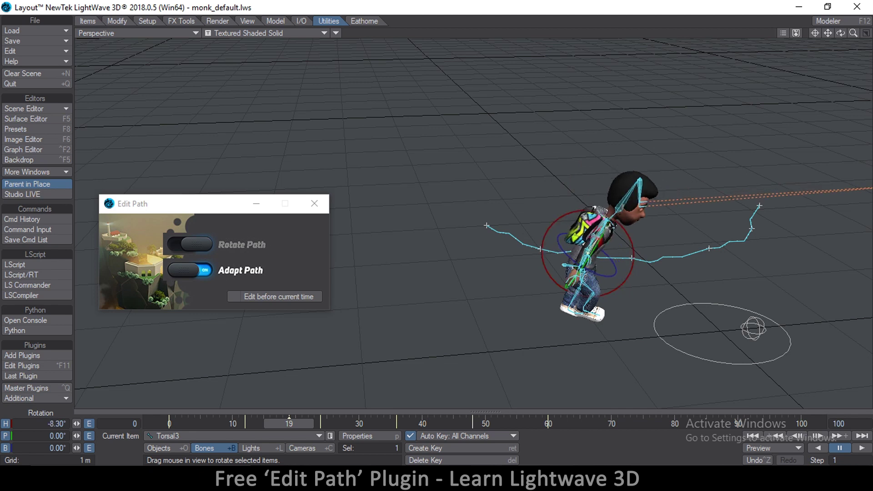
# - Rotate the Right_Upper_Hand (2) bone's heading to about -29.4° and Left_Upper_Hand (2) to about 27.9° at frame 19
pyautogui.click(580, 196)
pyautogui.moveTo(580, 196); pyautogui.dragTo(599, 309)
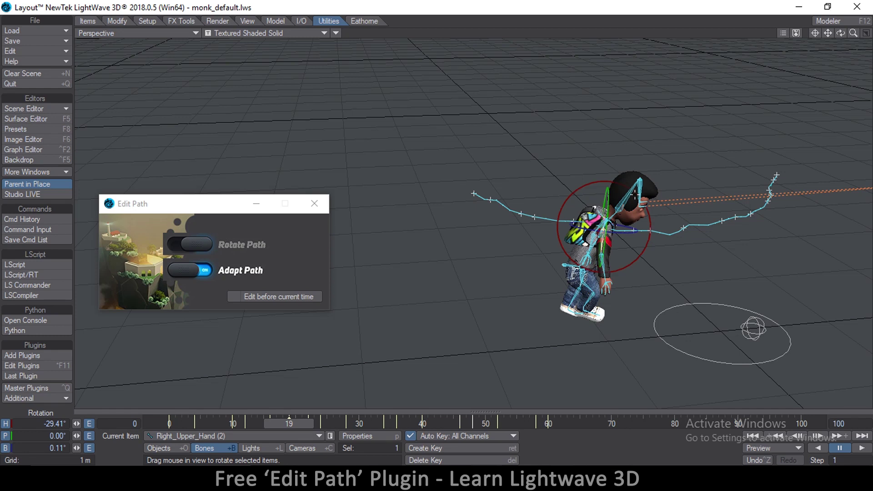
pyautogui.click(605, 218)
pyautogui.click(603, 207)
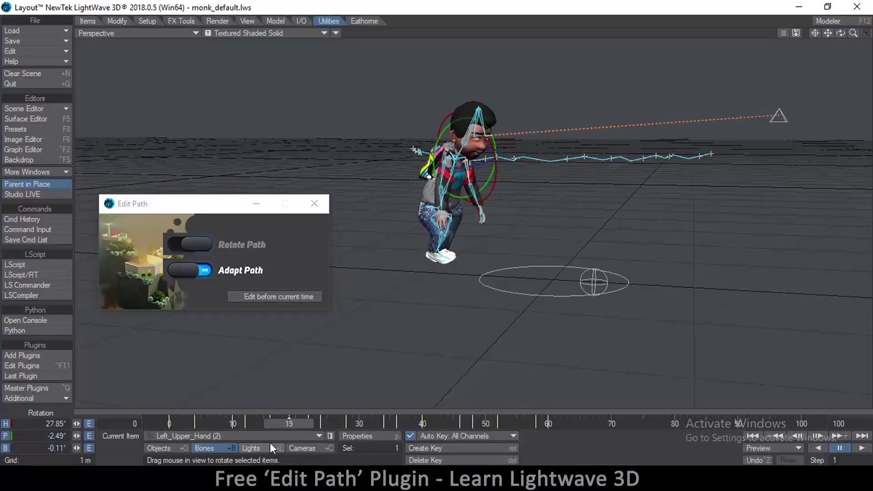
# - Hide the Bone X-Ray overlay, deselect the character, and scrub the animation through to frame 27 to review the adapted pose
pyautogui.click(269, 444)
pyautogui.click(336, 33)
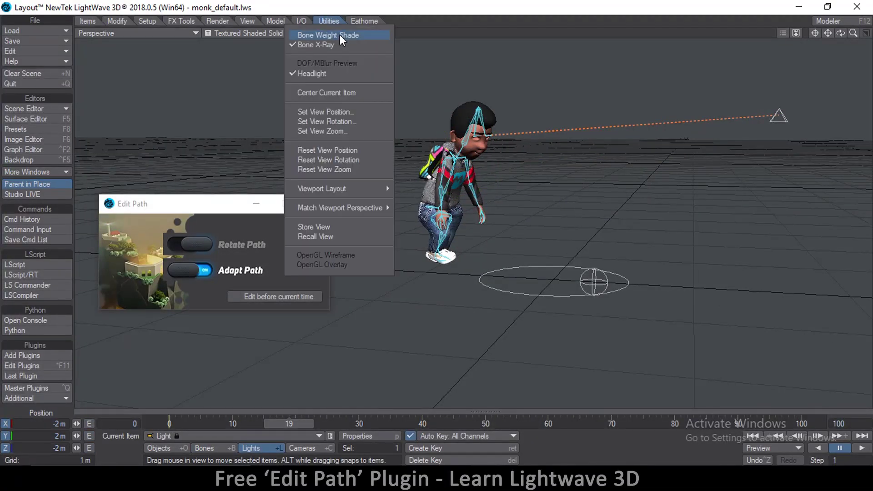
pyautogui.click(340, 48)
pyautogui.hotkey('shift', 'o')
pyautogui.keyDown('ctrl'); pyautogui.keyDown('alt'); pyautogui.moveTo(521, 174); pyautogui.dragTo(542, 176); pyautogui.keyUp('alt'); pyautogui.keyUp('ctrl')
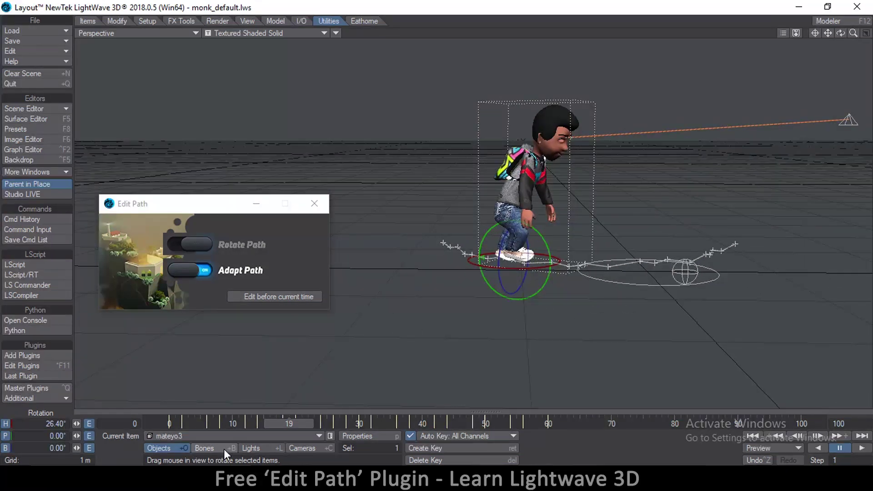
pyautogui.click(248, 448)
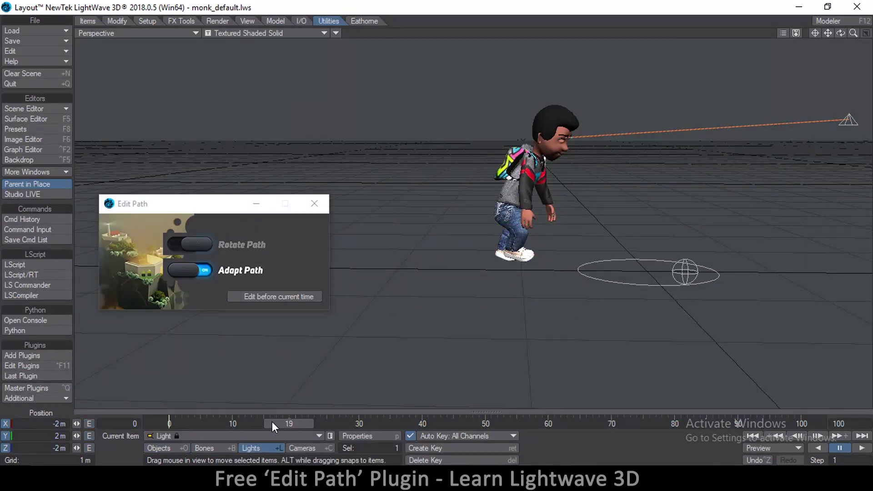
pyautogui.moveTo(272, 422); pyautogui.dragTo(340, 422)
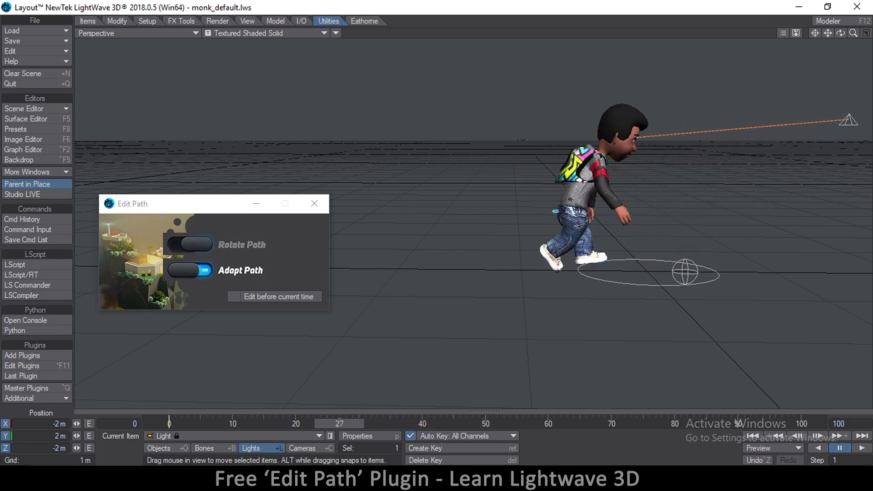
# - Enable Bone X-Ray in the viewport and turn on Edit before current time for Adapt Path
pyautogui.click(334, 32)
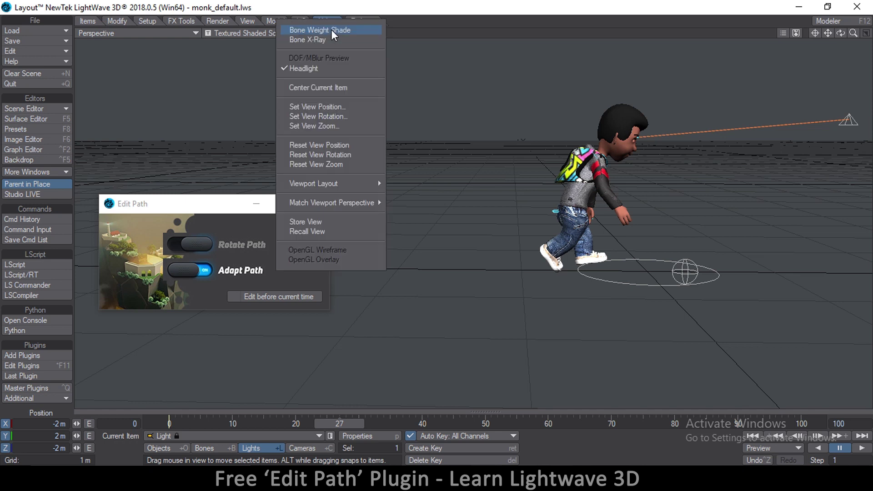
pyautogui.click(335, 38)
pyautogui.click(233, 295)
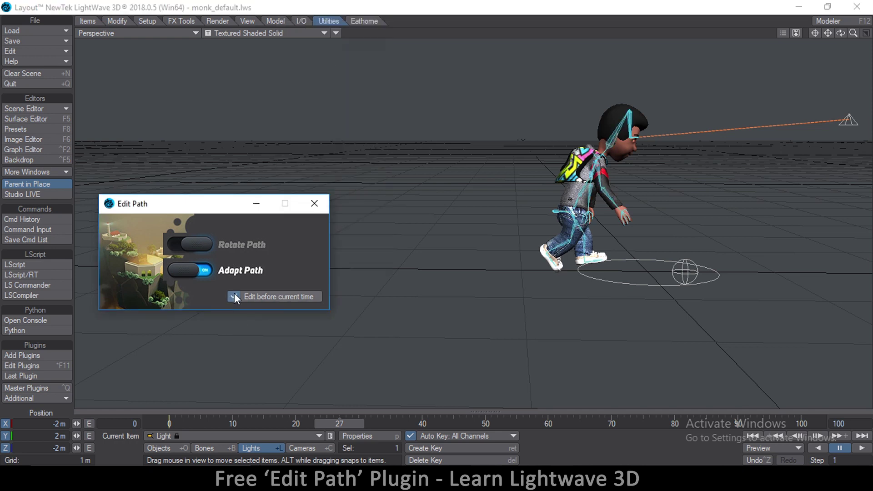
pyautogui.click(337, 33)
pyautogui.click(429, 1)
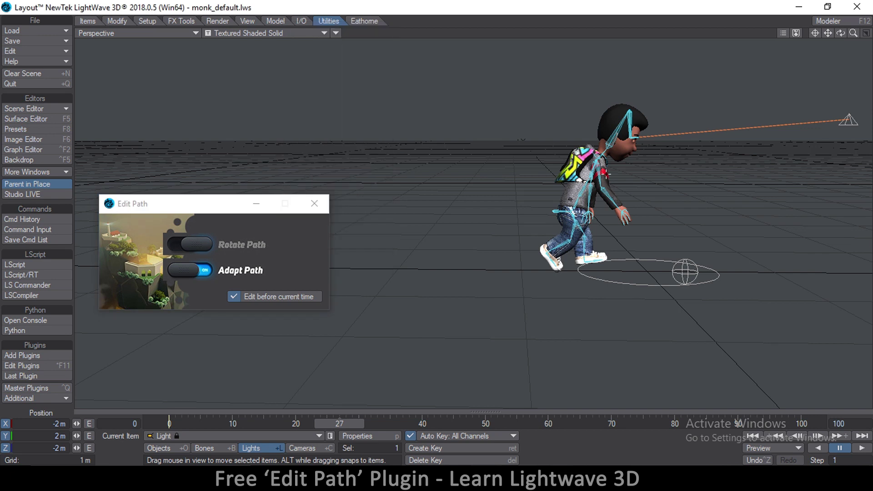
# - Tilt the character's head at frame 28 by rotating the Neck bone's bank to about 68.8°
pyautogui.click(571, 199)
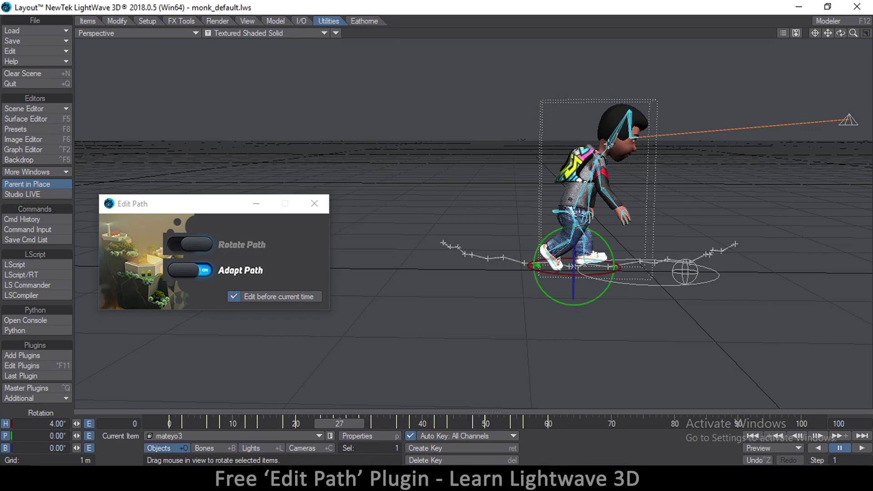
pyautogui.hotkey('shift', 'b')
pyautogui.press('Up')
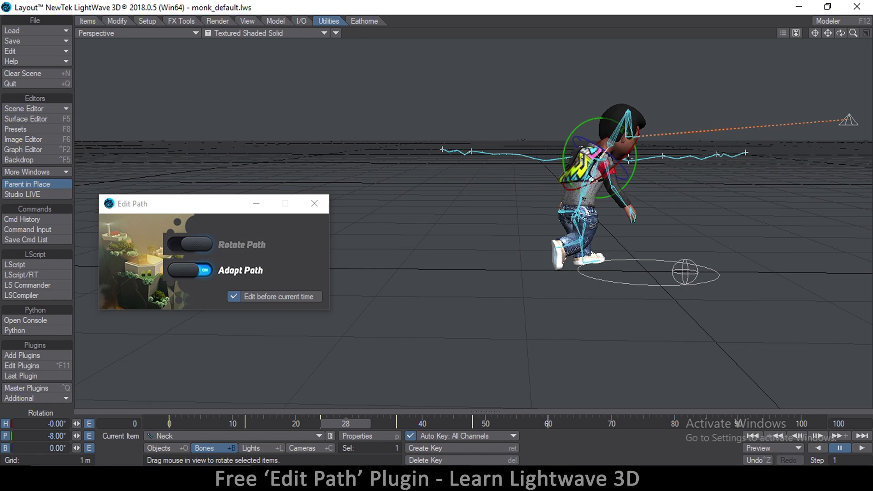
pyautogui.moveTo(623, 170); pyautogui.dragTo(596, 141)
# - Turn off Bone X-Ray and scrub the animation back to frame 0 to review the head tilt
pyautogui.click(336, 32)
pyautogui.click(375, 40)
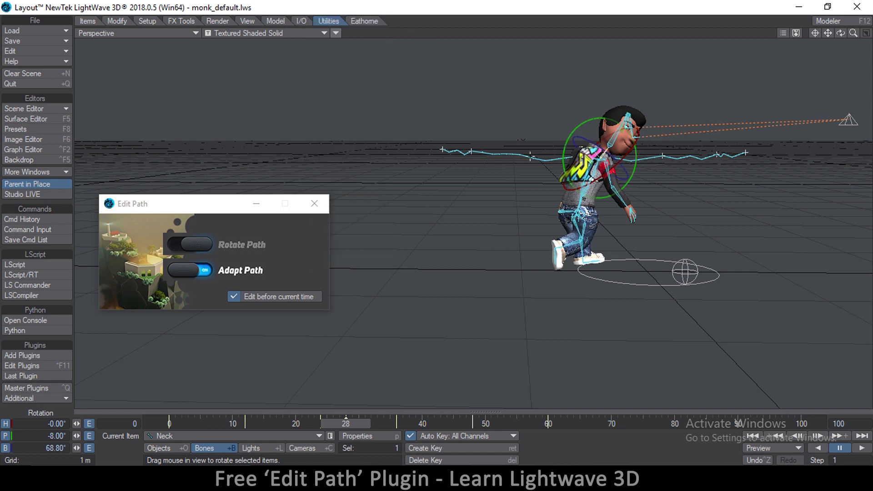
pyautogui.keyDown('alt'); pyautogui.moveTo(346, 314); pyautogui.dragTo(253, 325); pyautogui.keyUp('alt')
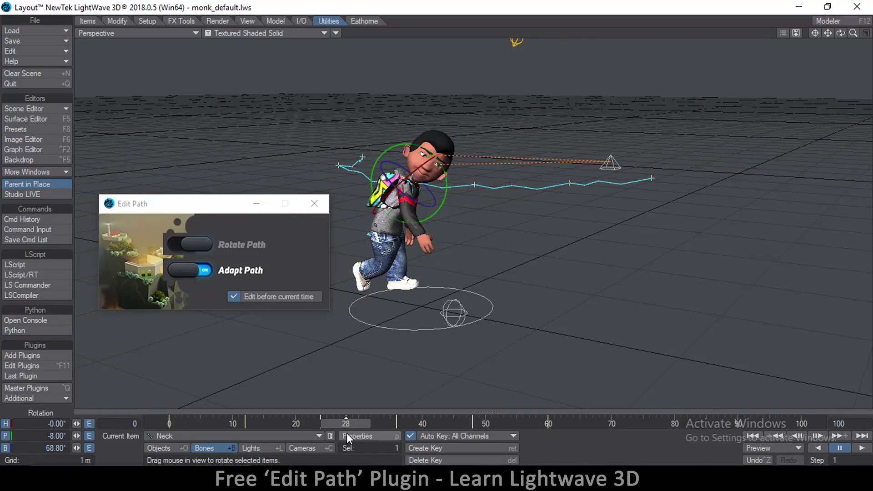
pyautogui.moveTo(347, 422); pyautogui.dragTo(169, 422)
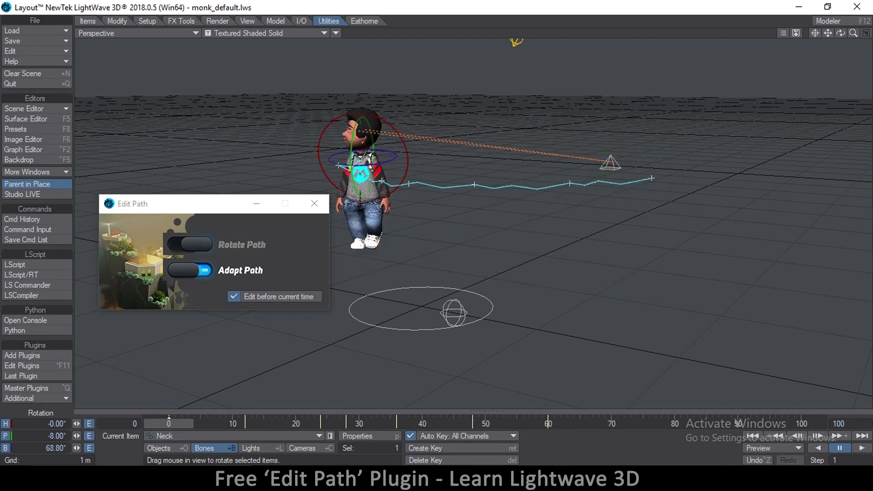
# - Select the character object and scrub the animation through to frame 43 to examine the pose after the edited frame
pyautogui.click(184, 450)
pyautogui.keyDown('alt'); pyautogui.moveTo(377, 147); pyautogui.dragTo(355, 287); pyautogui.keyUp('alt')
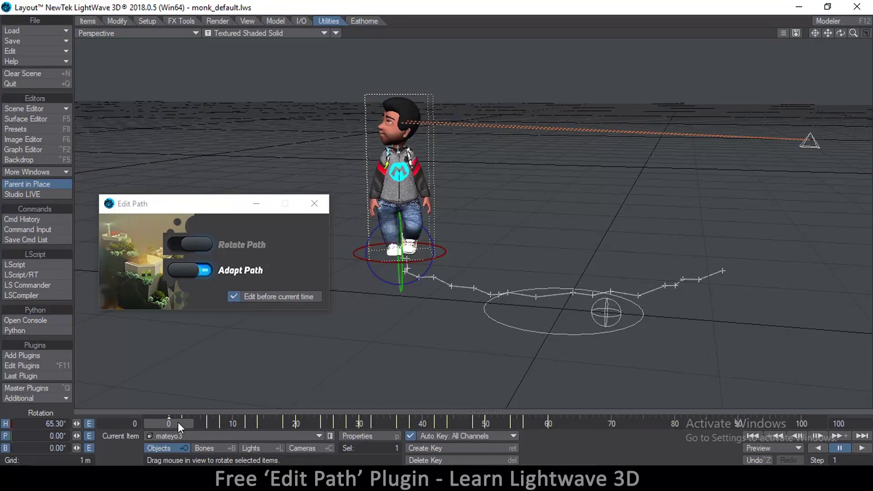
pyautogui.moveTo(179, 427); pyautogui.dragTo(451, 428)
pyautogui.keyDown('alt'); pyautogui.moveTo(384, 196); pyautogui.dragTo(396, 363); pyautogui.keyUp('alt')
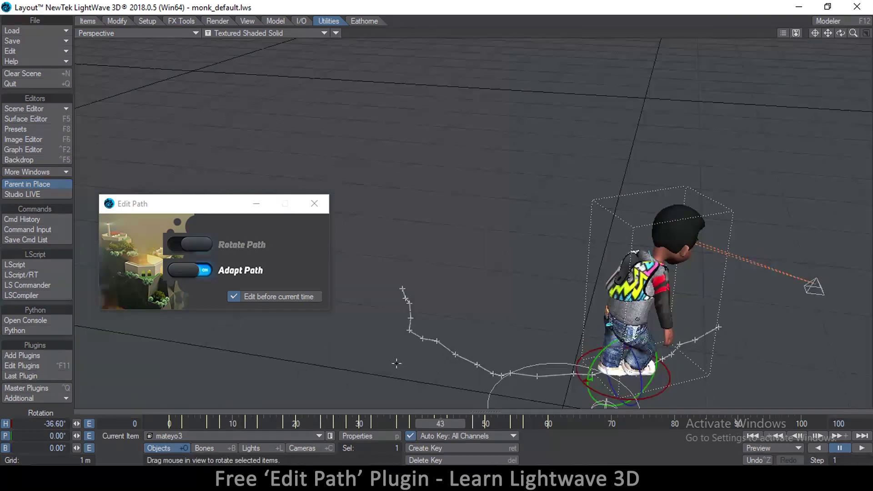
pyautogui.keyDown('alt'); pyautogui.moveTo(696, 286); pyautogui.dragTo(547, 306); pyautogui.keyUp('alt')
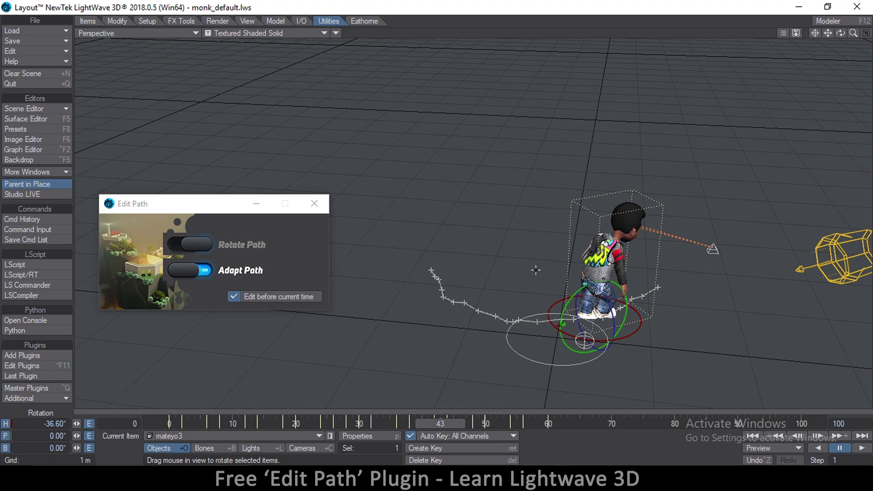
# - Switch Edit Path to Rotate Path and straighten the earlier path by rotating the character's heading to about 4.5° at frame 24 and again at frame 11
pyautogui.click(198, 245)
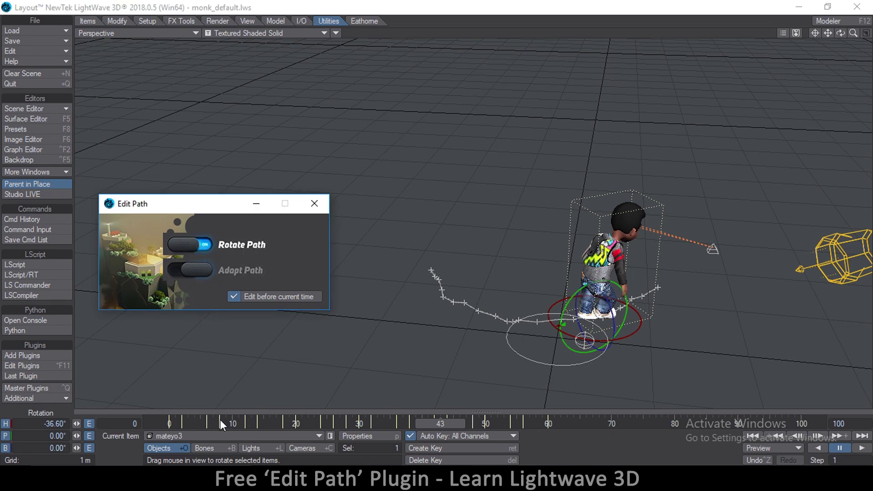
pyautogui.moveTo(175, 428); pyautogui.dragTo(320, 423)
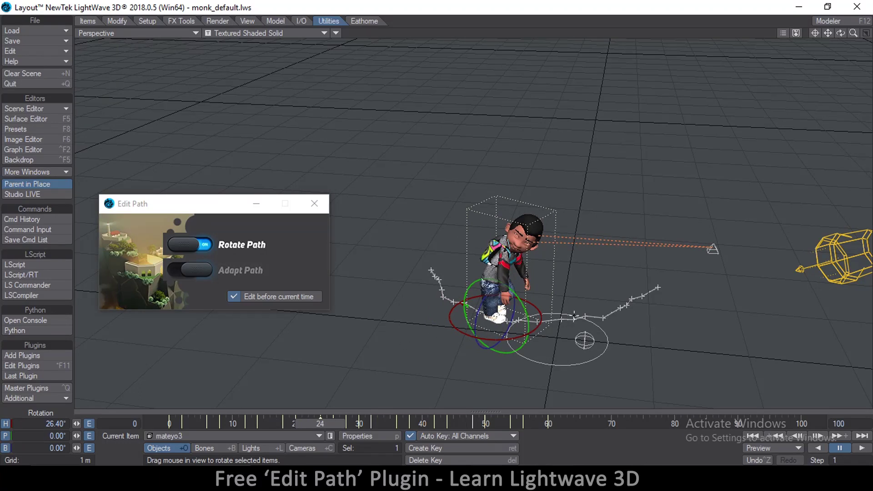
pyautogui.moveTo(450, 315); pyautogui.dragTo(460, 311)
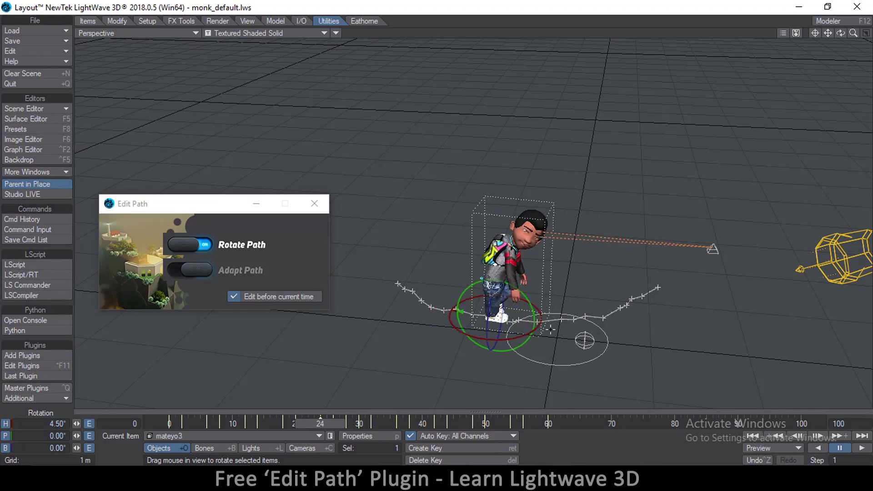
pyautogui.click(239, 426)
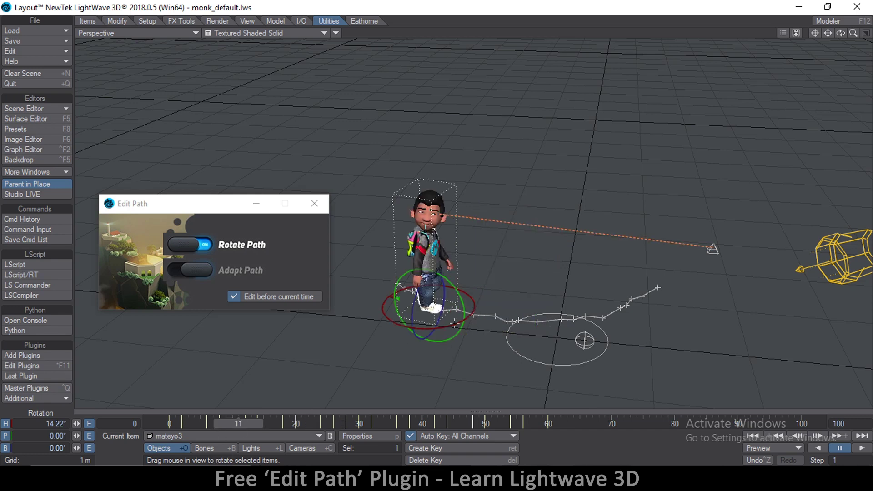
pyautogui.moveTo(454, 324); pyautogui.dragTo(475, 321)
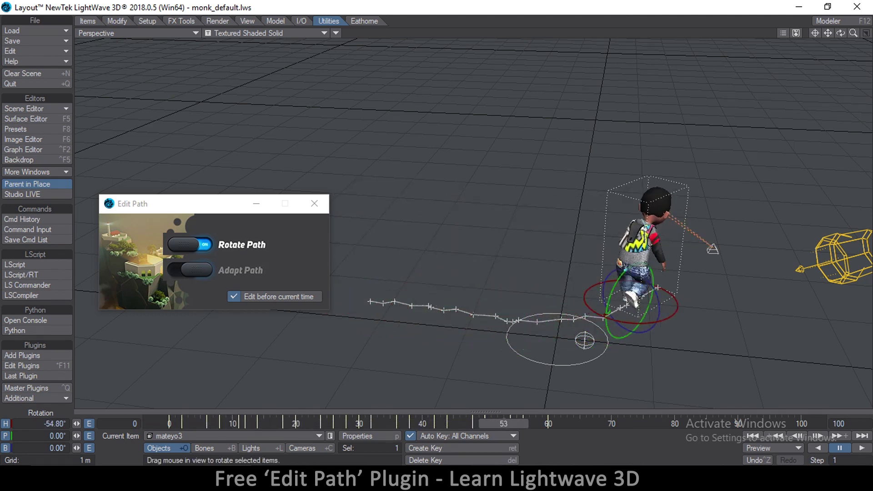
# - Examine the reshaped path from behind the character at frame 53 and move the Edit Path window clear of the path
pyautogui.keyDown('alt'); pyautogui.moveTo(473, 304); pyautogui.dragTo(521, 265); pyautogui.keyUp('alt')
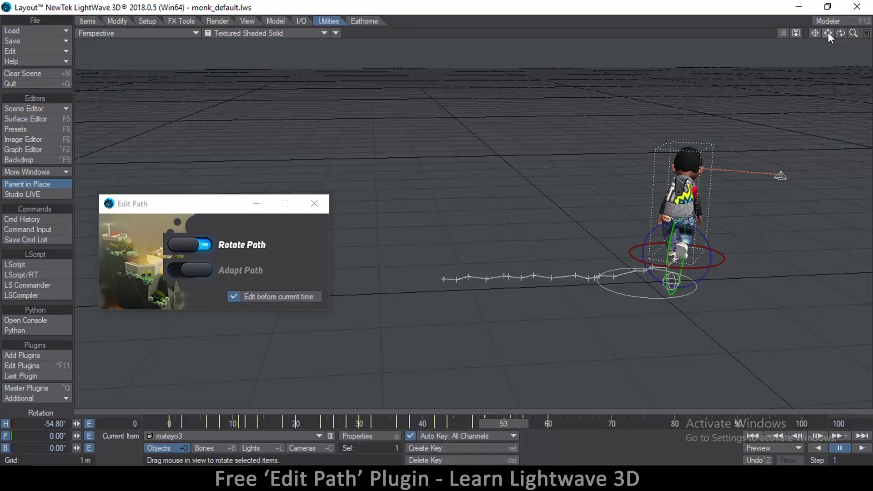
pyautogui.moveTo(828, 33); pyautogui.dragTo(872, 33)
pyautogui.keyDown('alt'); pyautogui.moveTo(516, 171); pyautogui.dragTo(528, 176); pyautogui.keyUp('alt')
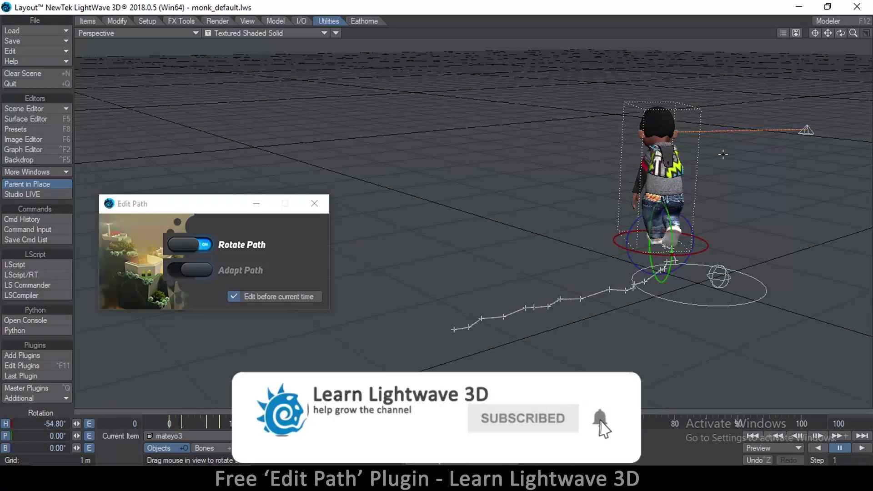
pyautogui.keyDown('alt'); pyautogui.moveTo(724, 155); pyautogui.dragTo(725, 161); pyautogui.keyUp('alt')
pyautogui.moveTo(828, 33); pyautogui.dragTo(827, 37)
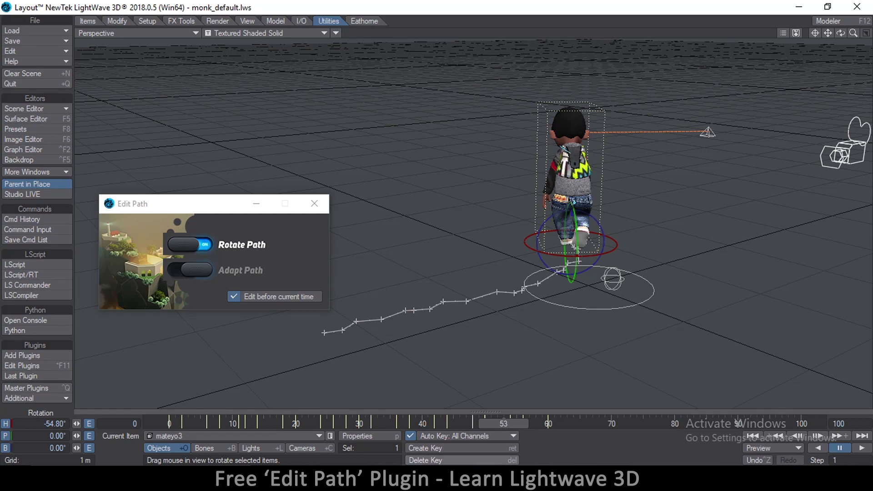
pyautogui.moveTo(214, 204); pyautogui.dragTo(271, 114)
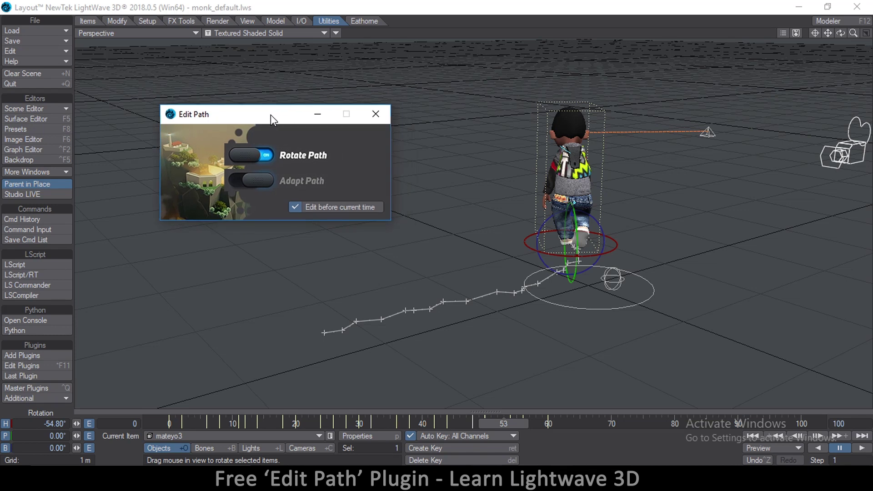
pyautogui.moveTo(271, 116); pyautogui.dragTo(239, 112)
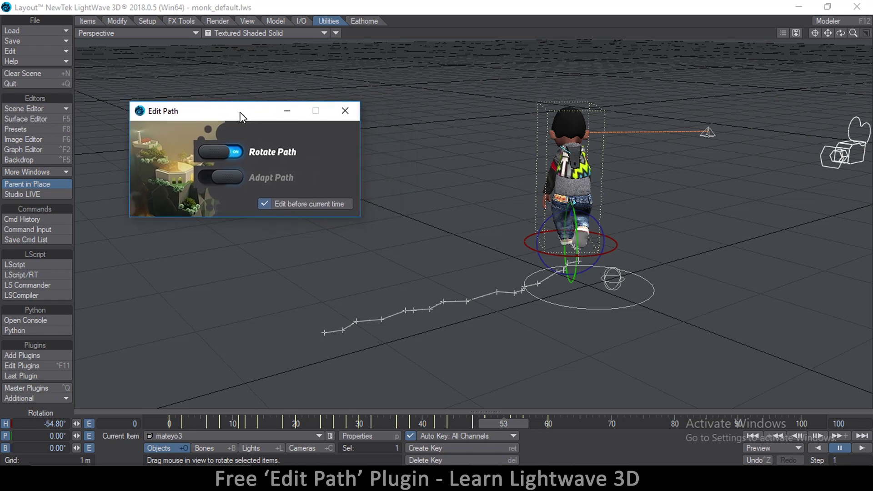